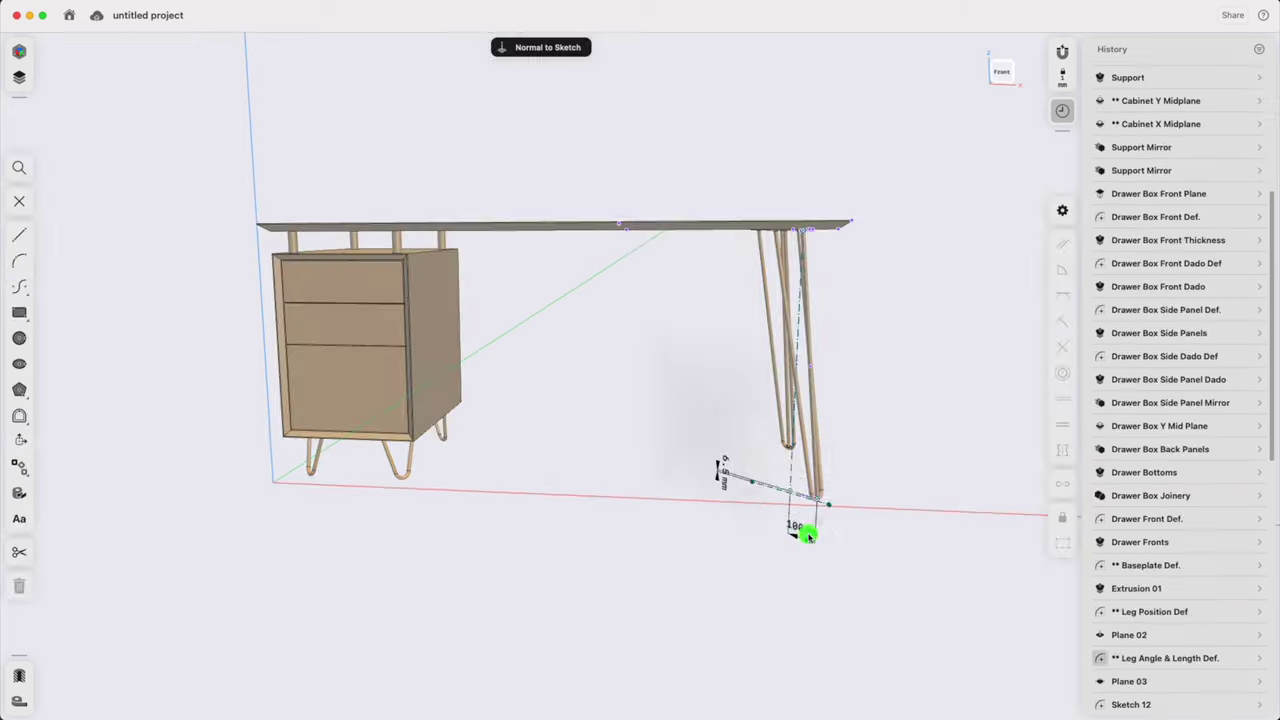
# Step: Set the desktop's width to 2000 mm in its sketch on the finished desk model
pyautogui.press('Return')
pyautogui.click(952, 614)
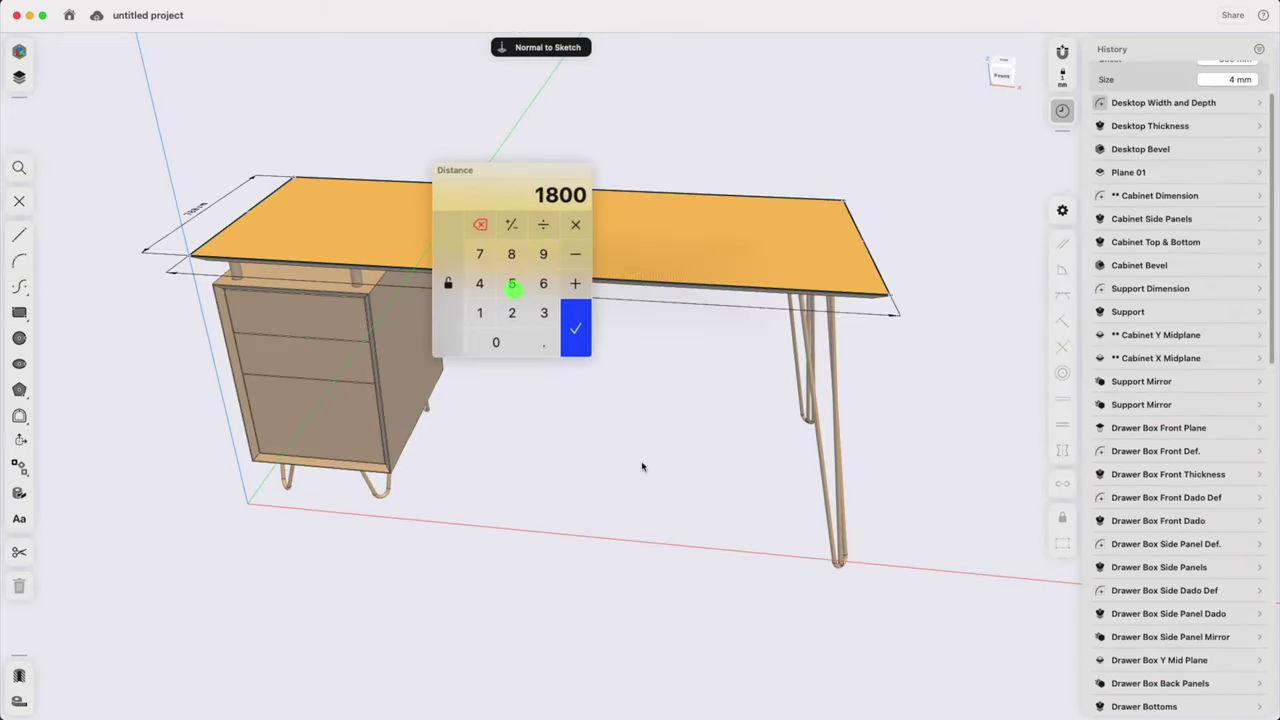
pyautogui.press('Return')
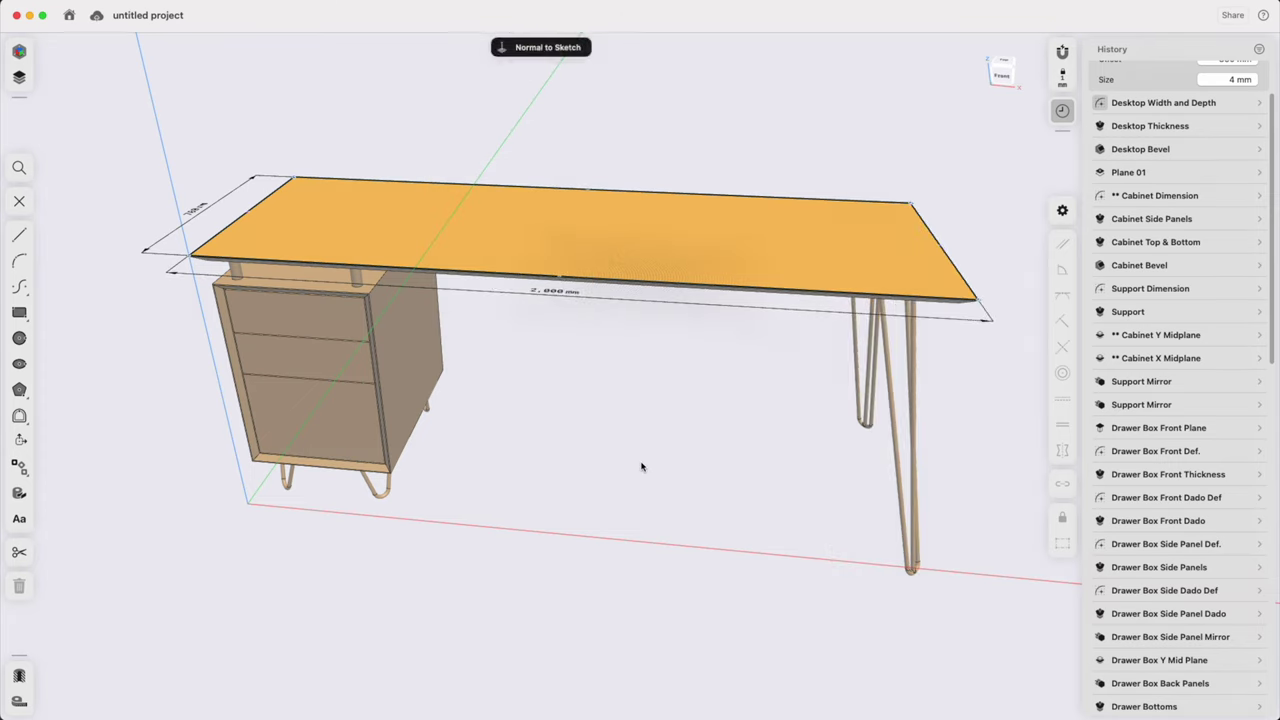
pyautogui.click(641, 467)
# Step: Edit the Desktop Bevel feature and adjust the chamfer size along the desktop's underside edge
pyautogui.scroll(-5, 641, 467)
pyautogui.doubleClick(1208, 151)
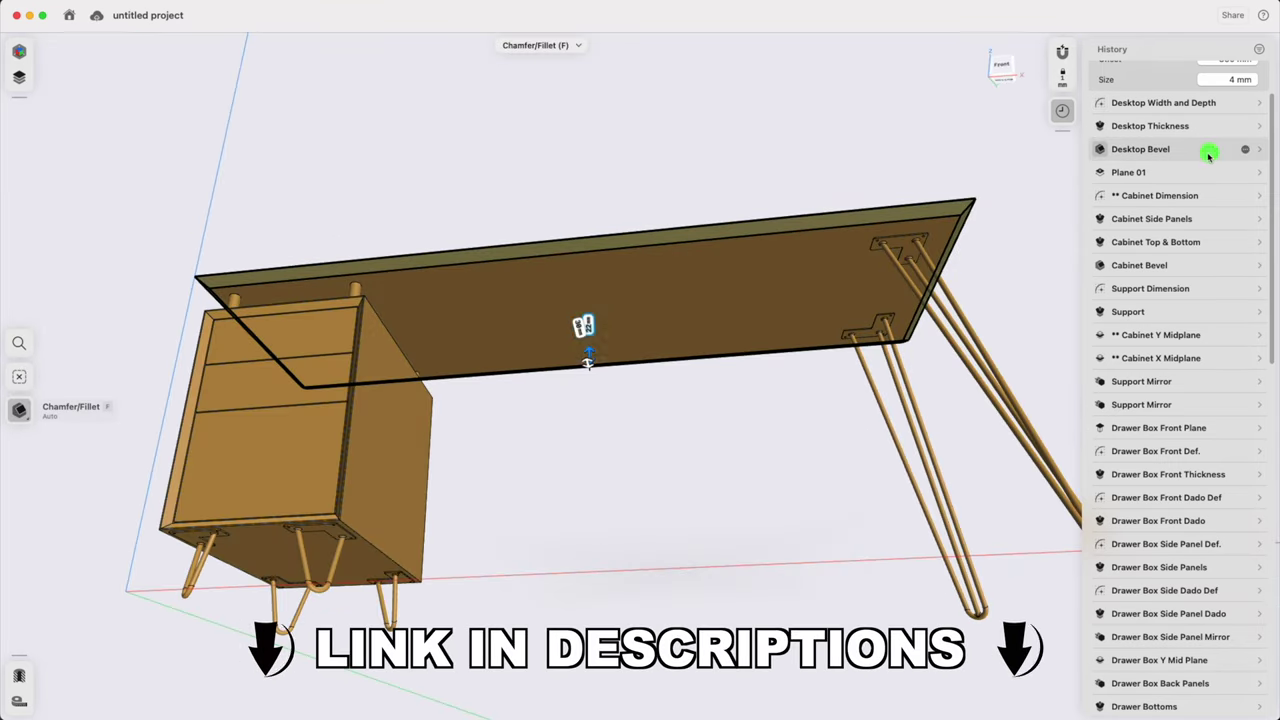
pyautogui.moveTo(588, 358)
pyautogui.mouseDown()
pyautogui.moveTo(575, 332)
pyautogui.moveTo(586, 366)
pyautogui.mouseUp()
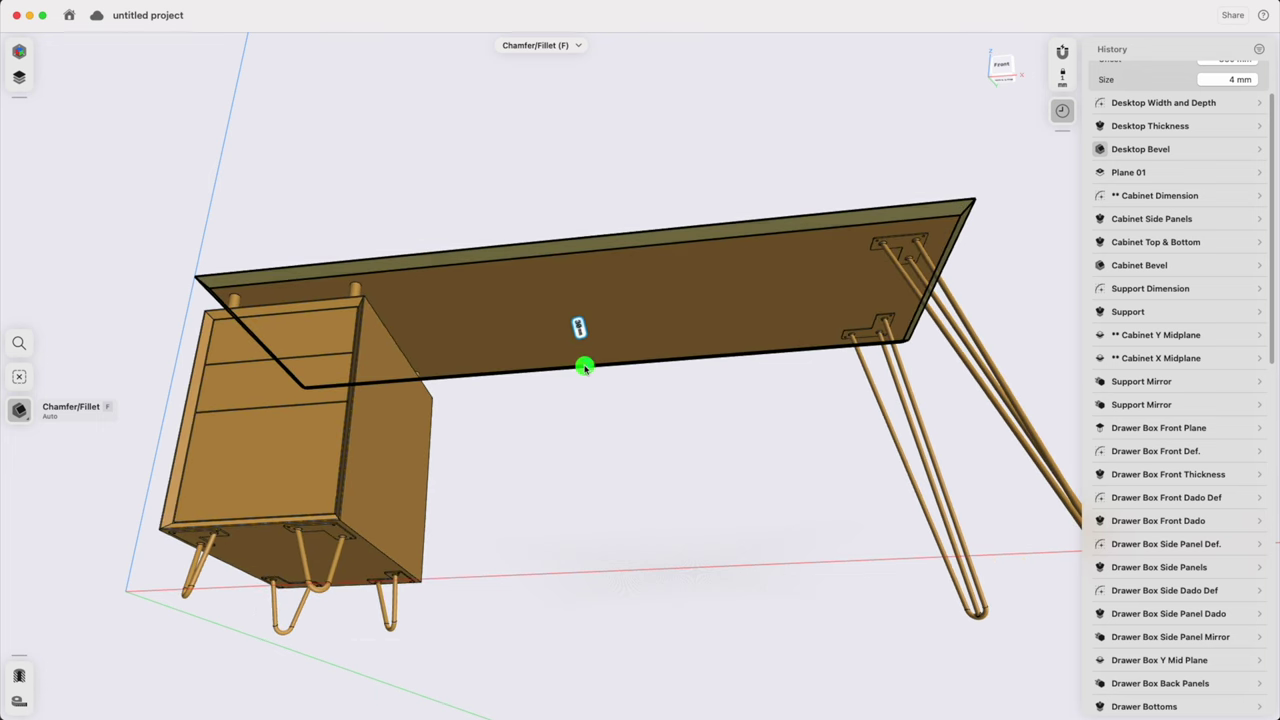
pyautogui.click(631, 461)
pyautogui.scroll(-2, 632, 462)
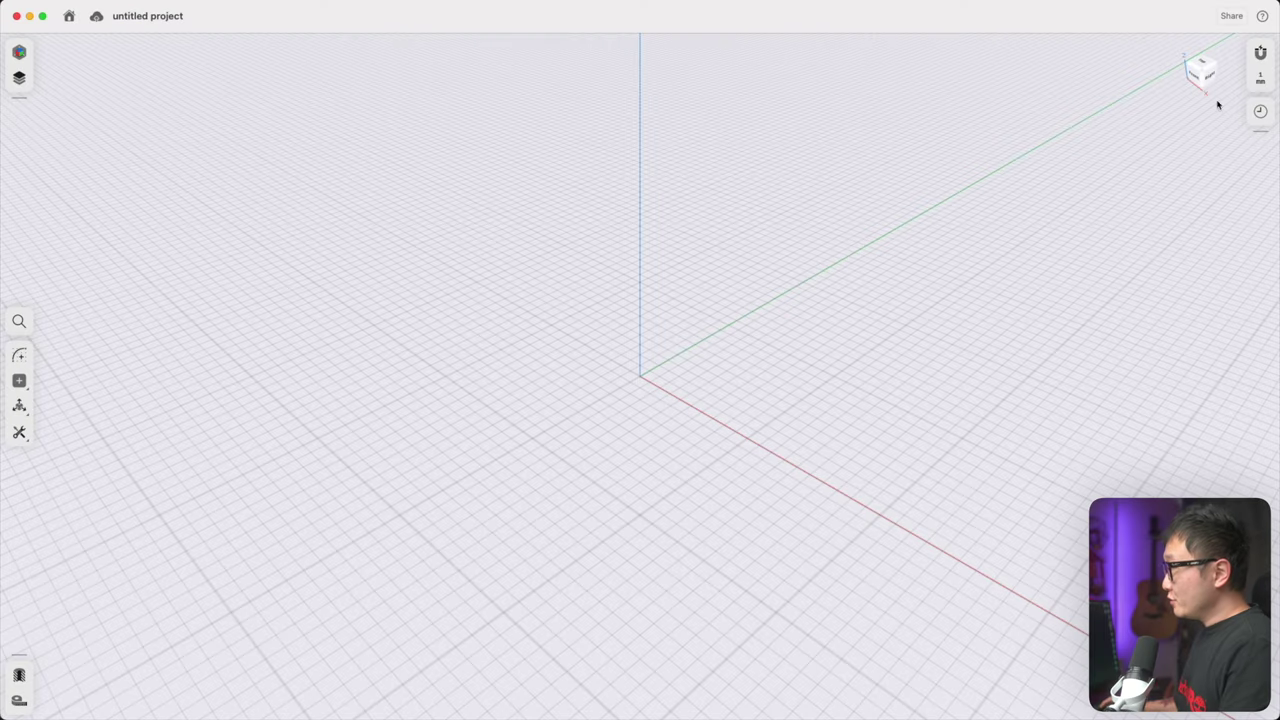
# Step: Check the unit settings and create a construction plane offset upward from the horizontal ground plane
pyautogui.click(1260, 79)
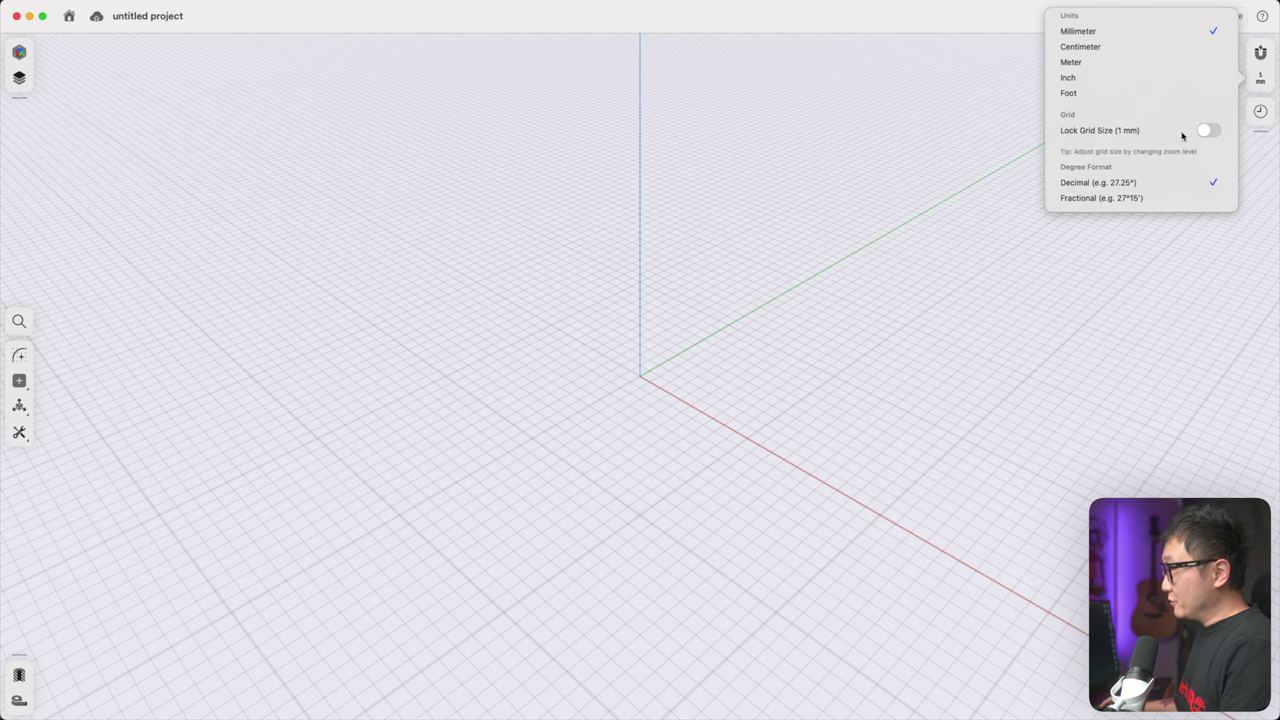
pyautogui.click(1043, 230)
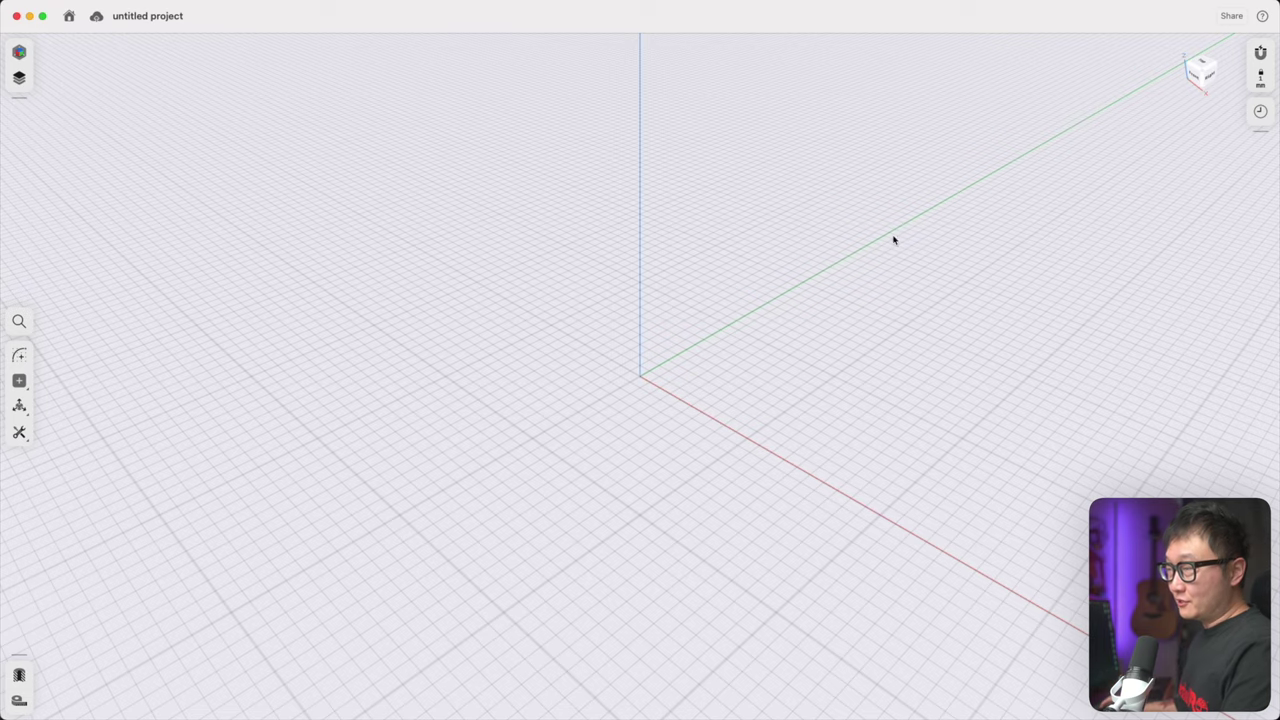
pyautogui.click(19, 380)
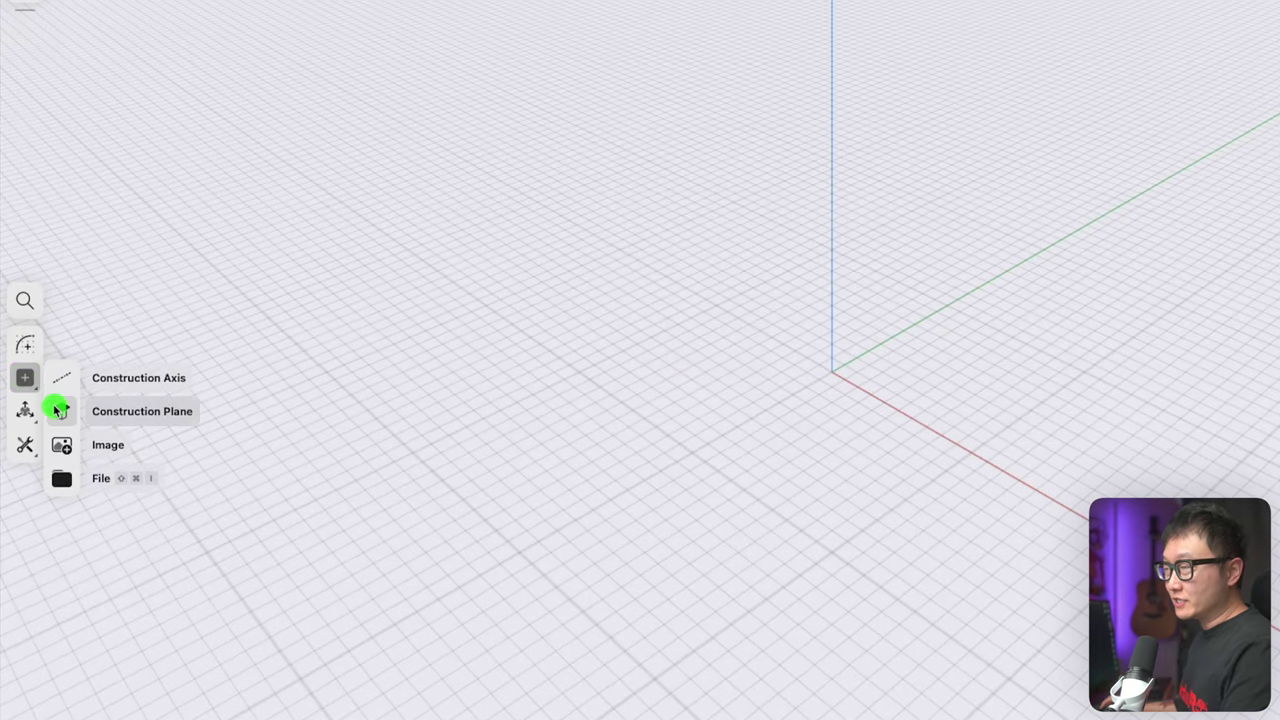
pyautogui.click(57, 410)
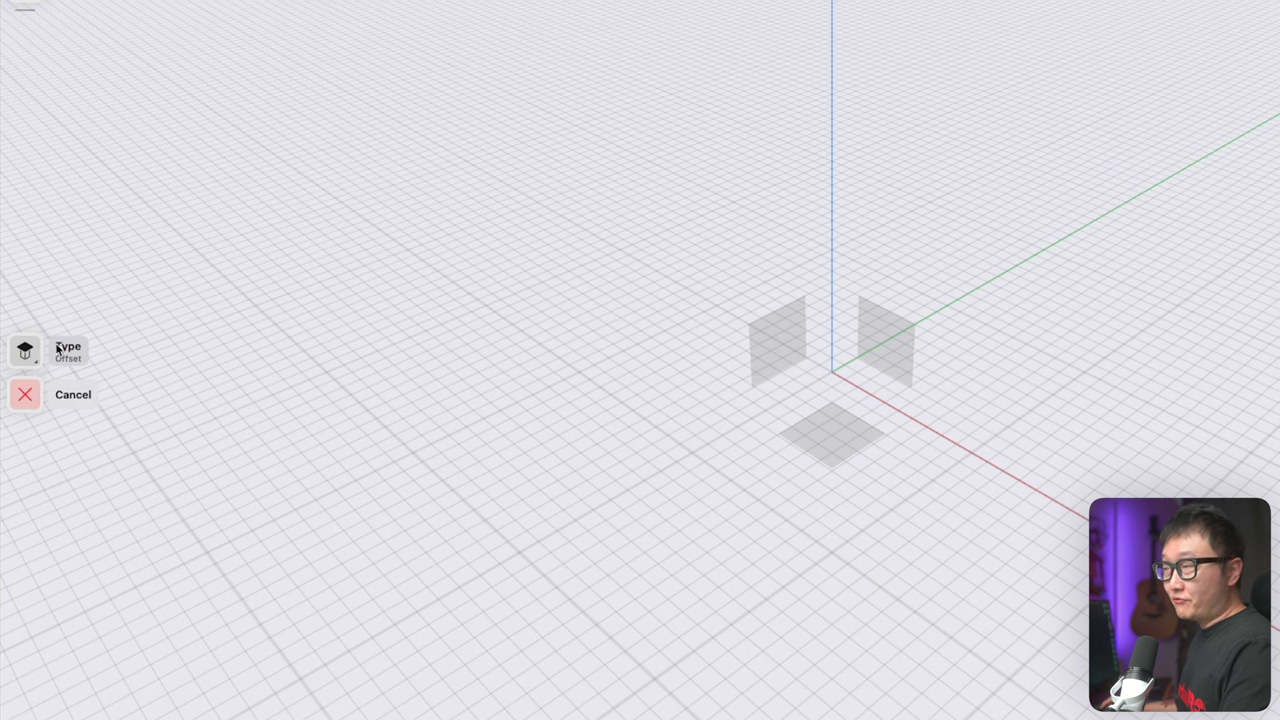
pyautogui.click(822, 441)
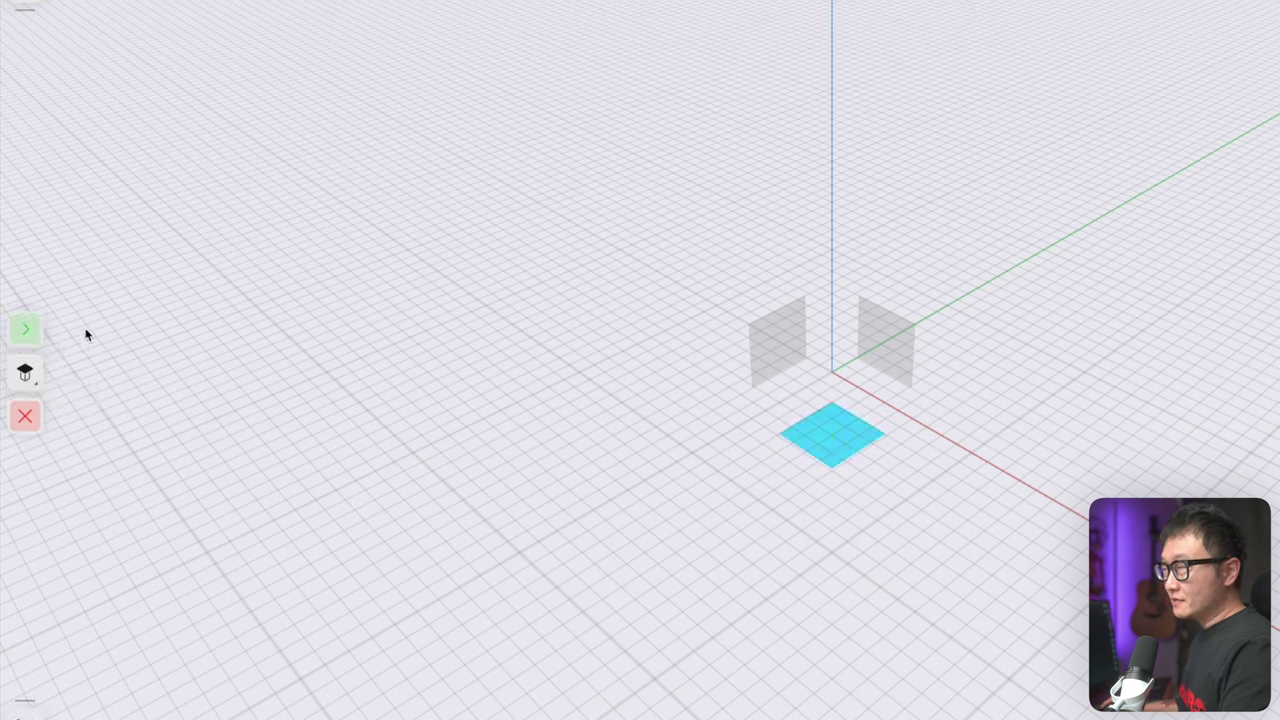
pyautogui.click(25, 328)
pyautogui.moveTo(833, 381); pyautogui.dragTo(846, 201)
pyautogui.press('Return')
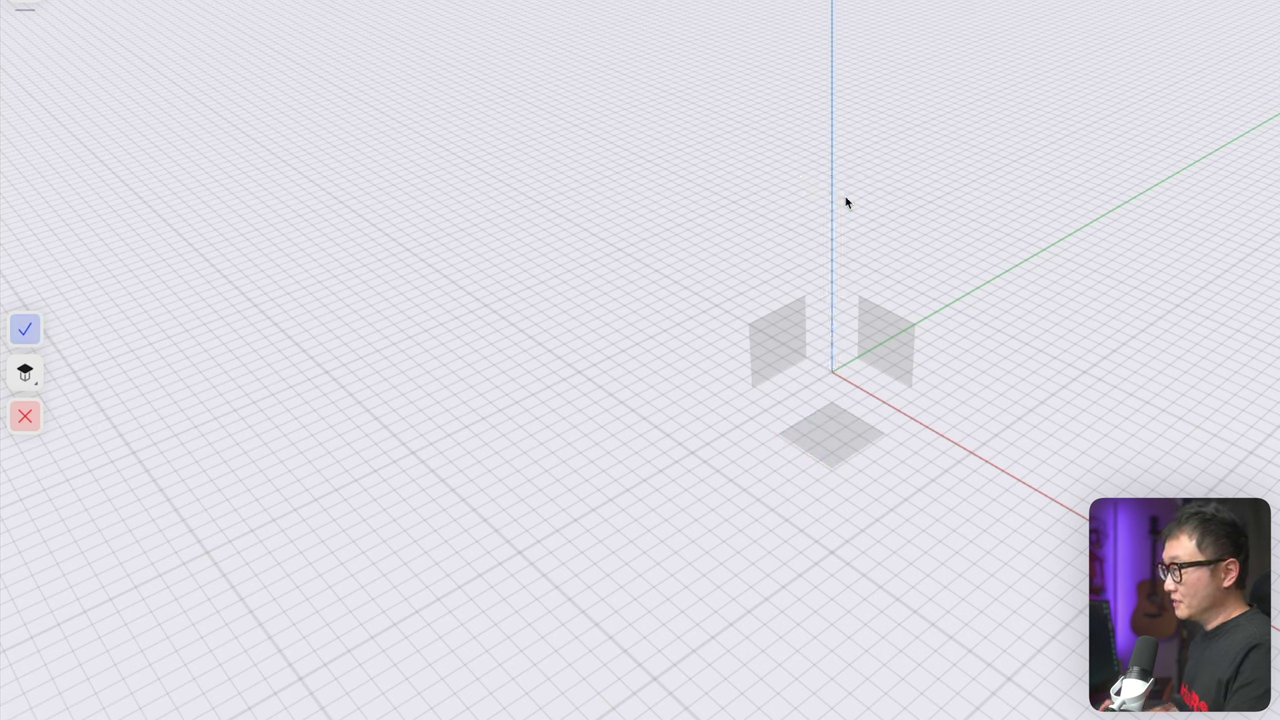
pyautogui.click(25, 328)
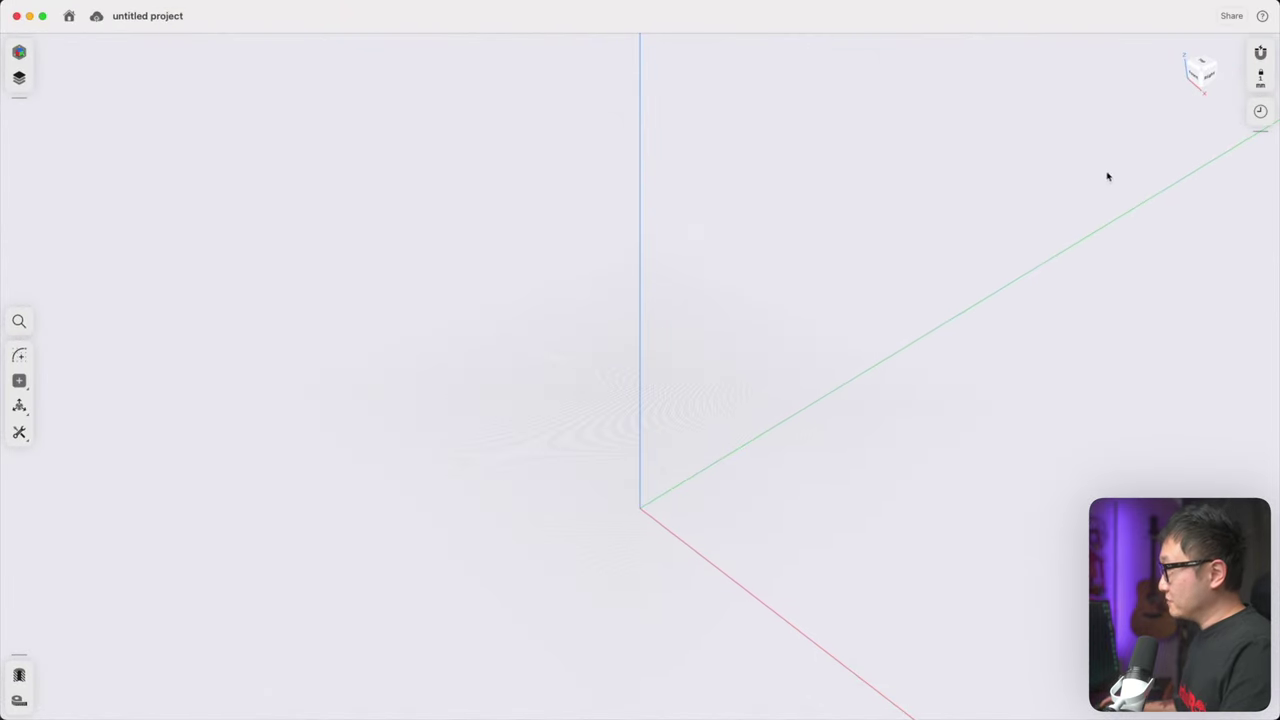
# Step: Sketch a diagonal rectangle from the origin on the offset plane, about 431 mm by 151 mm
pyautogui.click(1203, 73)
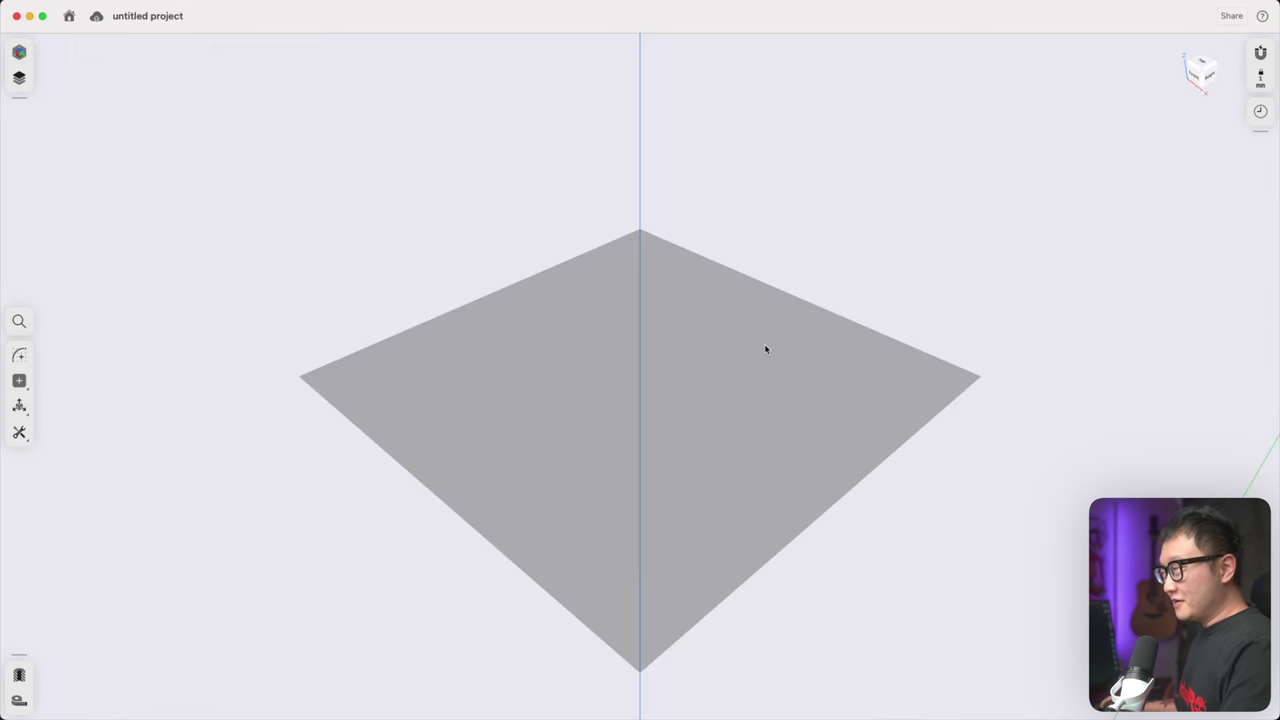
pyautogui.click(766, 349)
pyautogui.click(20, 298)
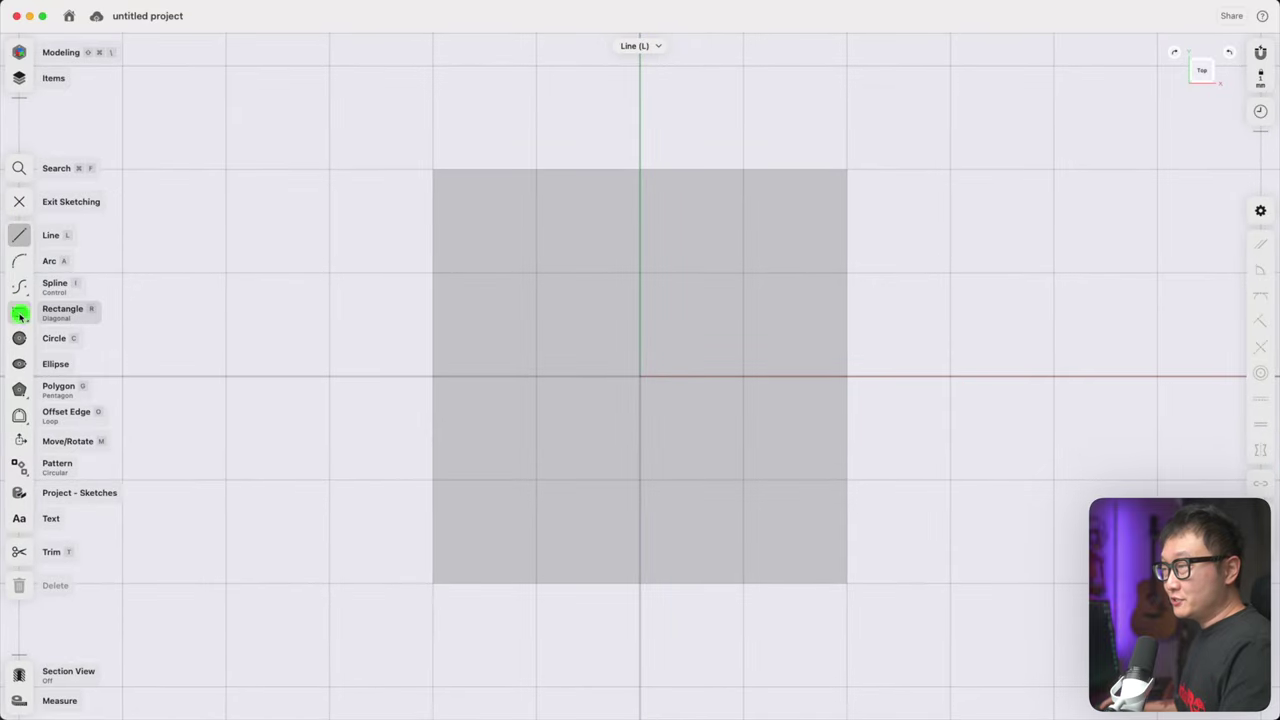
pyautogui.click(20, 313)
pyautogui.scroll(-10, 580, 345)
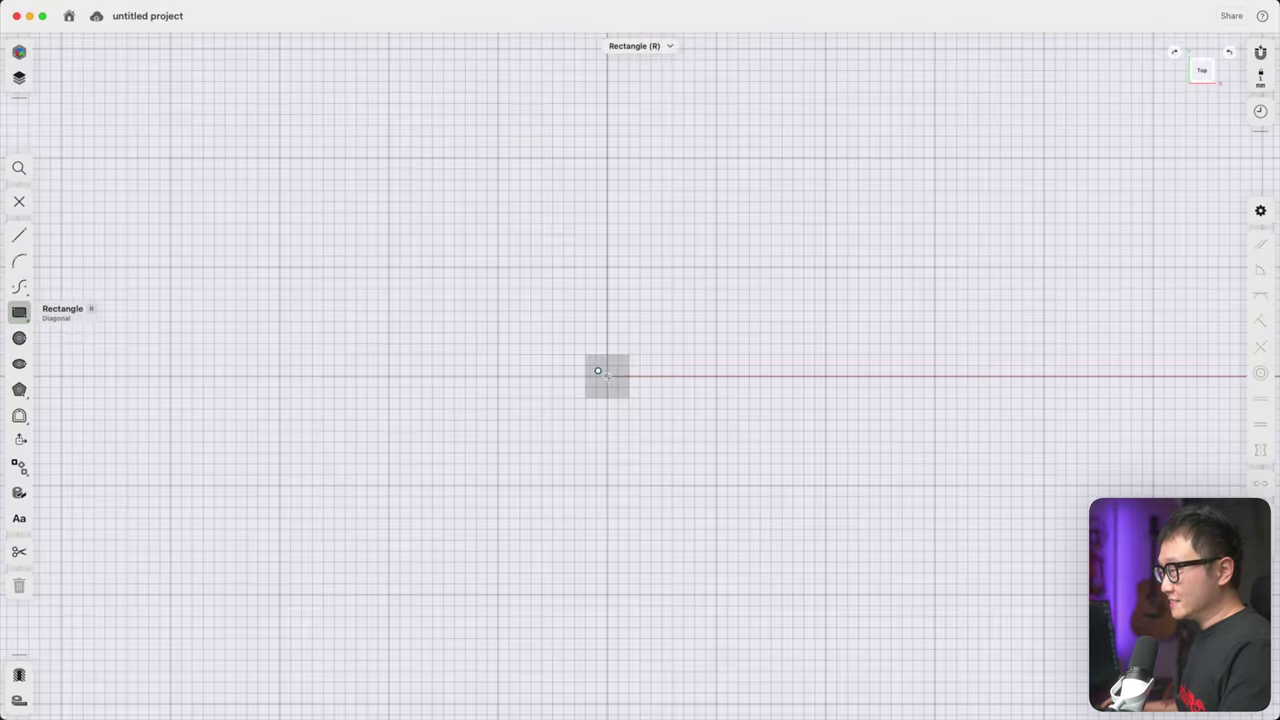
pyautogui.click(607, 376)
pyautogui.scroll(-10, 731, 303)
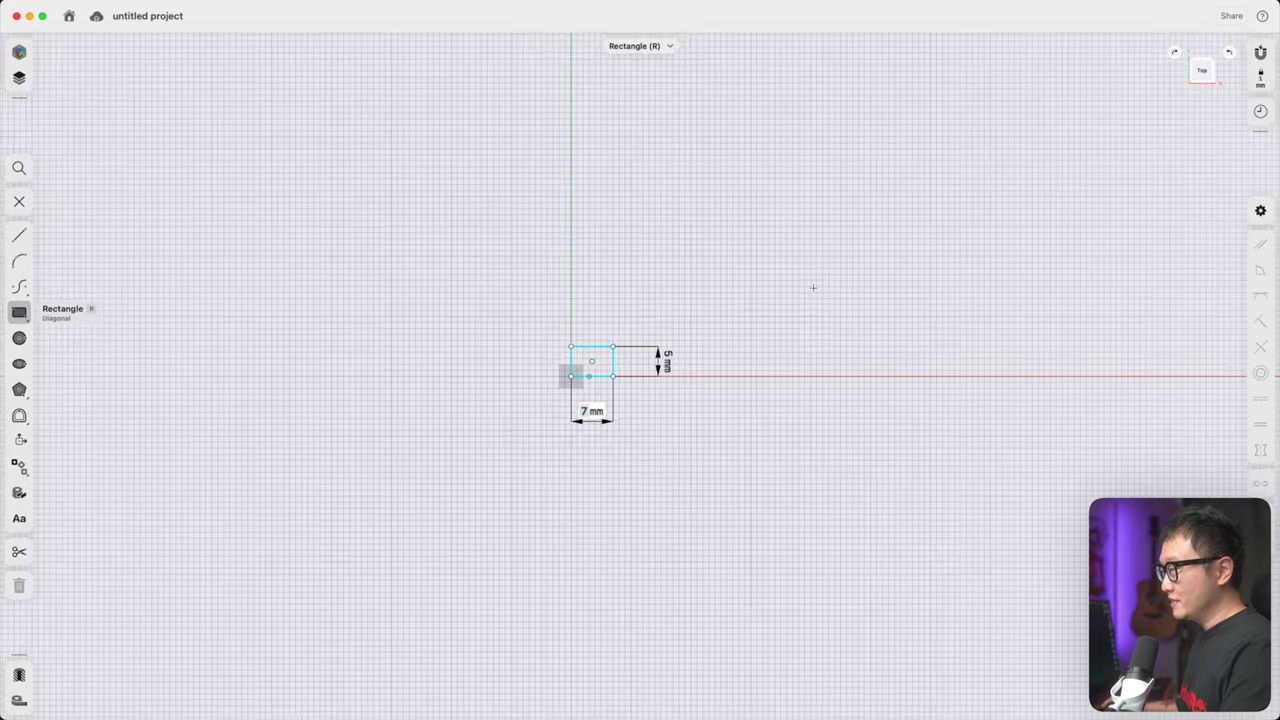
pyautogui.click(1119, 160)
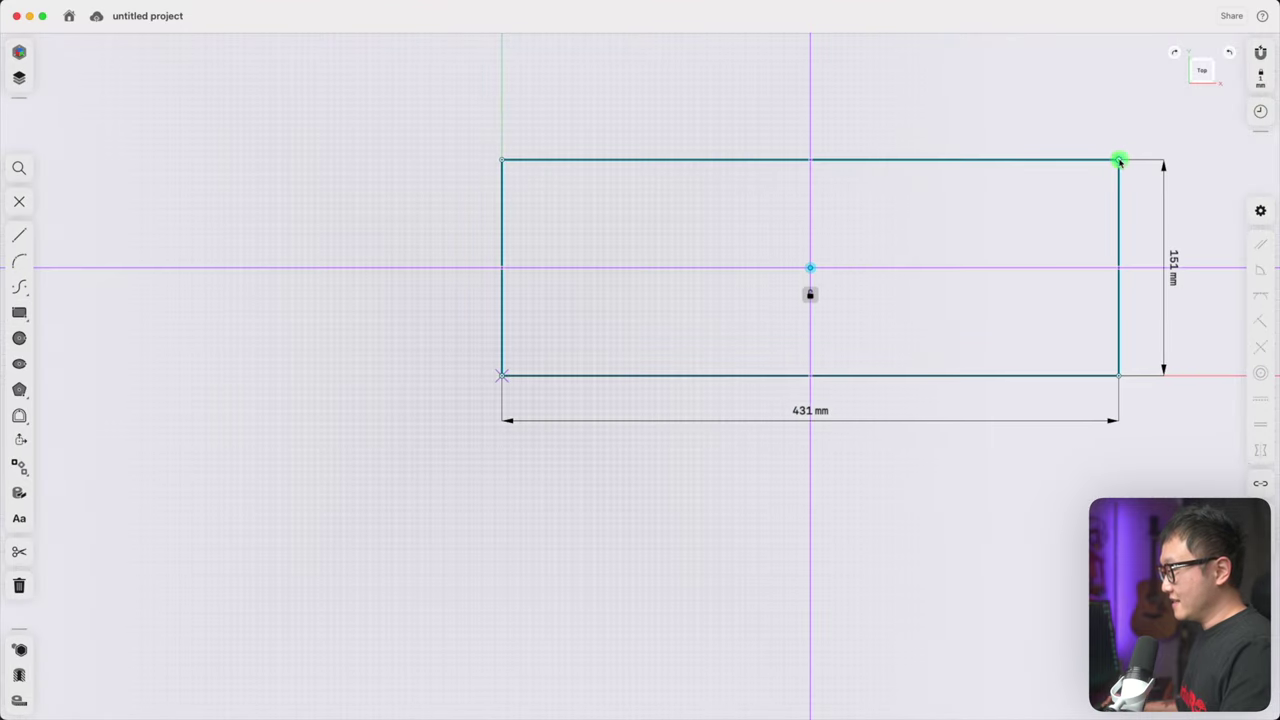
# Step: Set the rectangle's width to 1800 mm and its depth to 700 mm
pyautogui.click(814, 416)
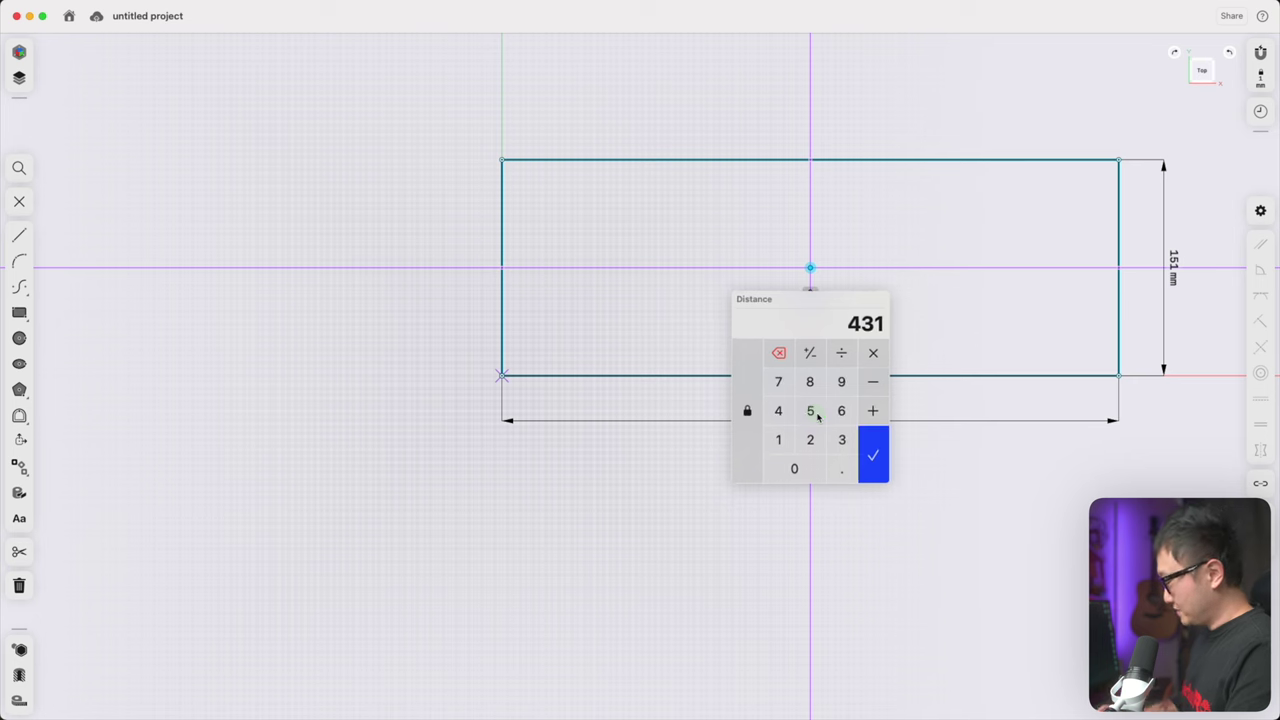
pyautogui.write('1800')
pyautogui.press('Return')
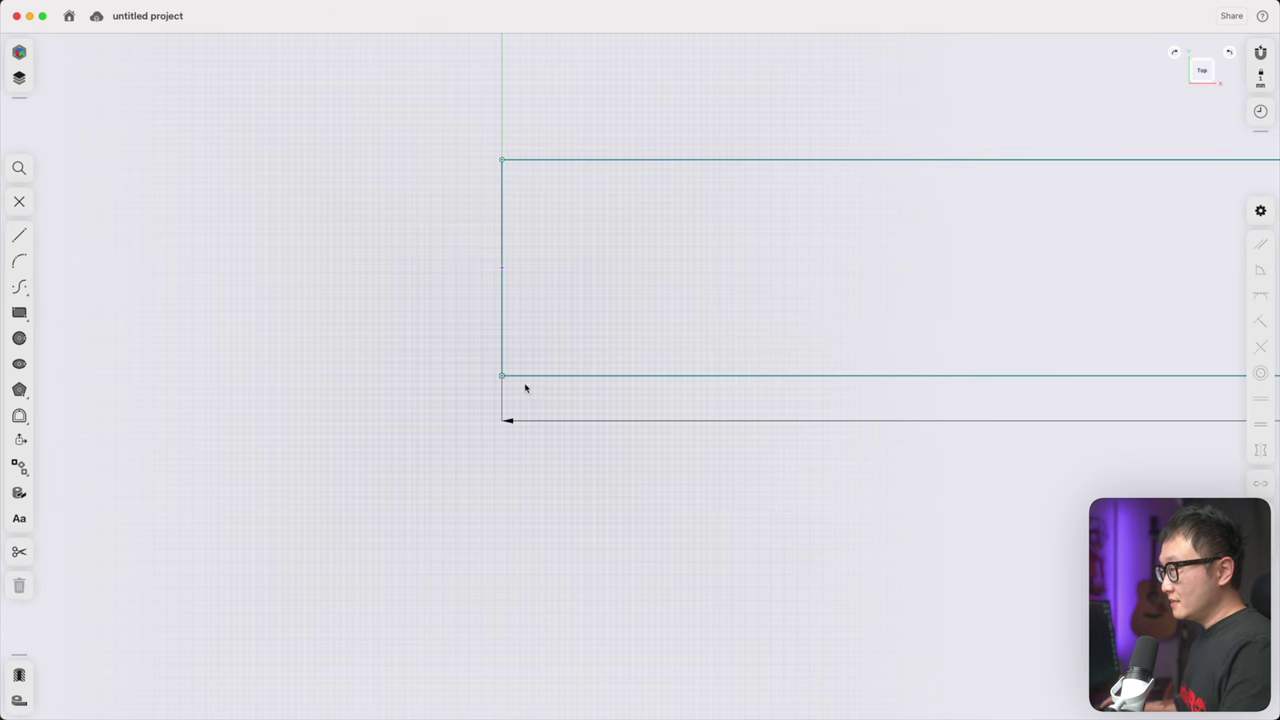
pyautogui.click(500, 328)
pyautogui.click(445, 266)
pyautogui.write('700')
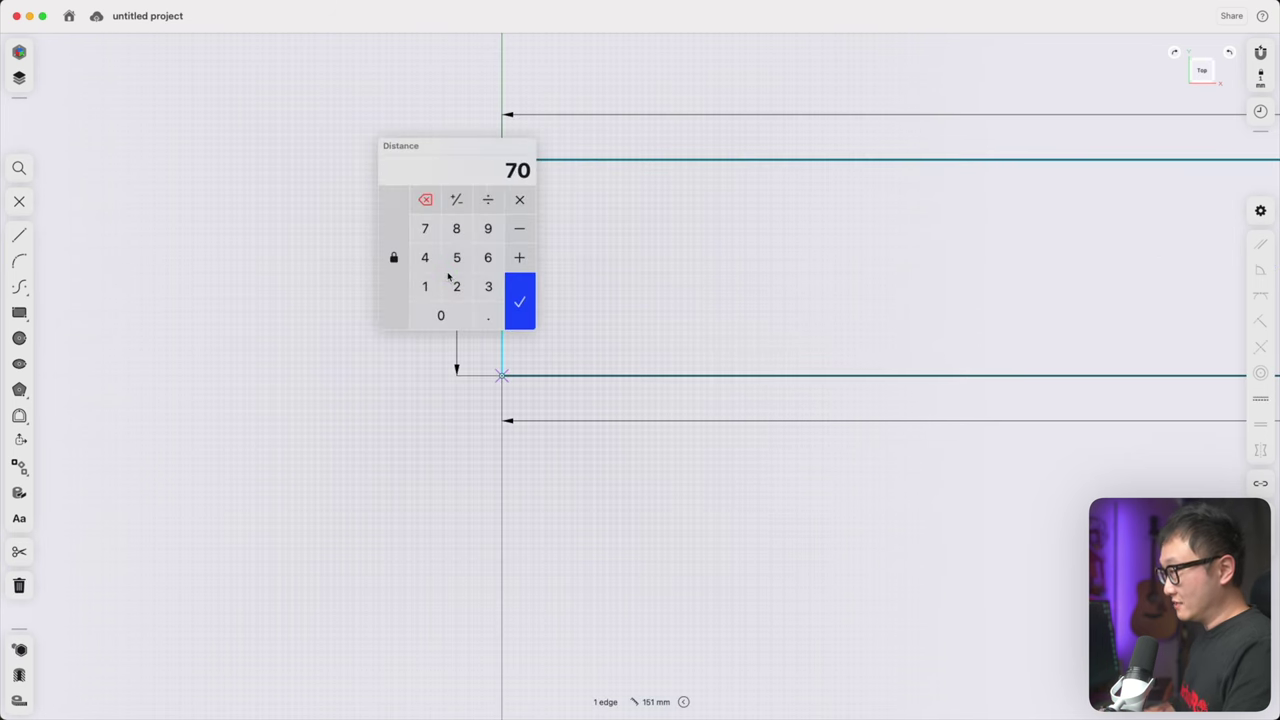
pyautogui.press('Return')
pyautogui.scroll(-8, 448, 277)
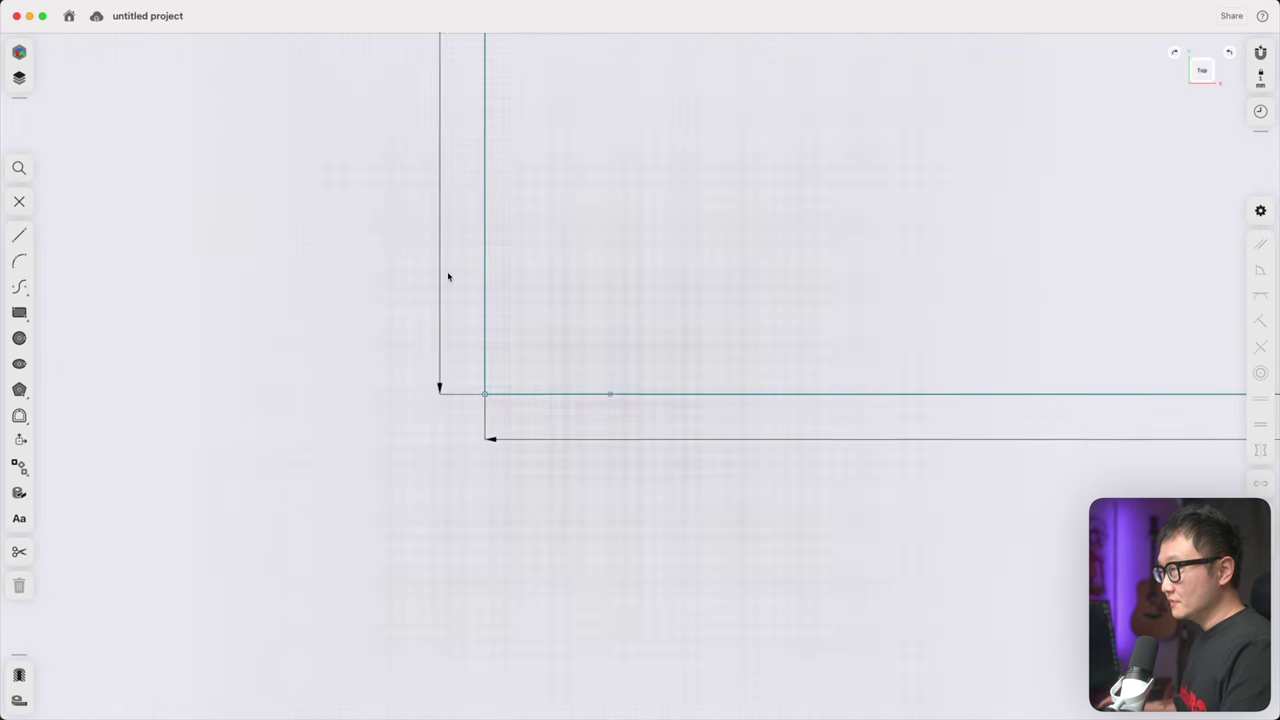
# Step: Extrude the rectangle by -25 mm, downward from the sketch plane, to form the desktop board
pyautogui.scroll(-5, 448, 277)
pyautogui.moveTo(448, 277)
pyautogui.mouseDown(button='right')
pyautogui.moveTo(451, 320)
pyautogui.moveTo(417, 426)
pyautogui.moveTo(463, 456)
pyautogui.mouseUp(button='right')
pyautogui.click(463, 456)
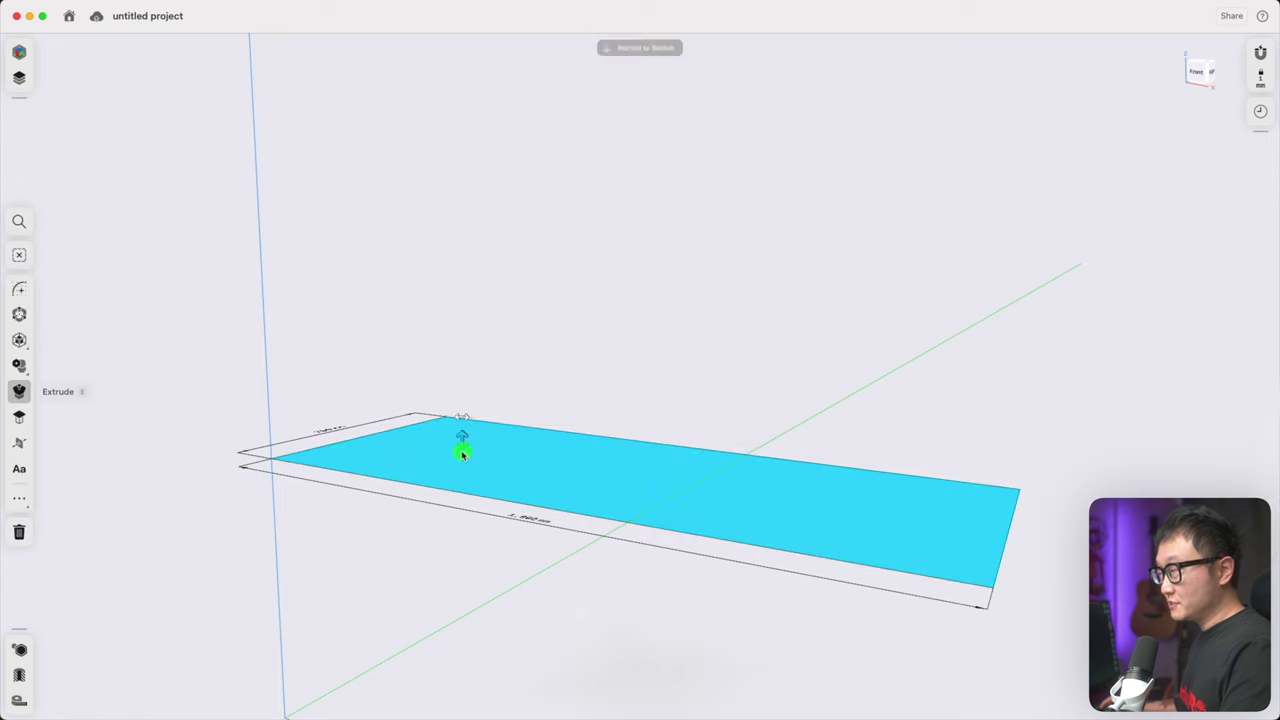
pyautogui.moveTo(464, 456); pyautogui.dragTo(465, 462)
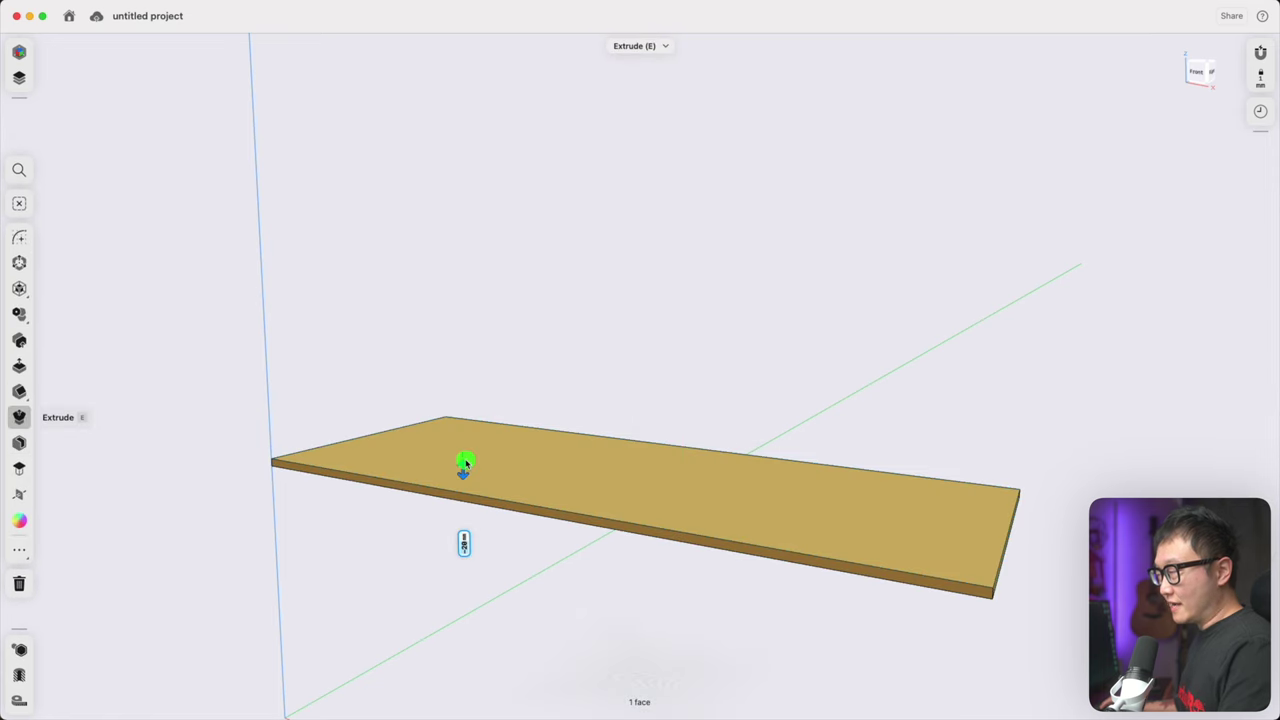
pyautogui.write('-25')
pyautogui.press('Return')
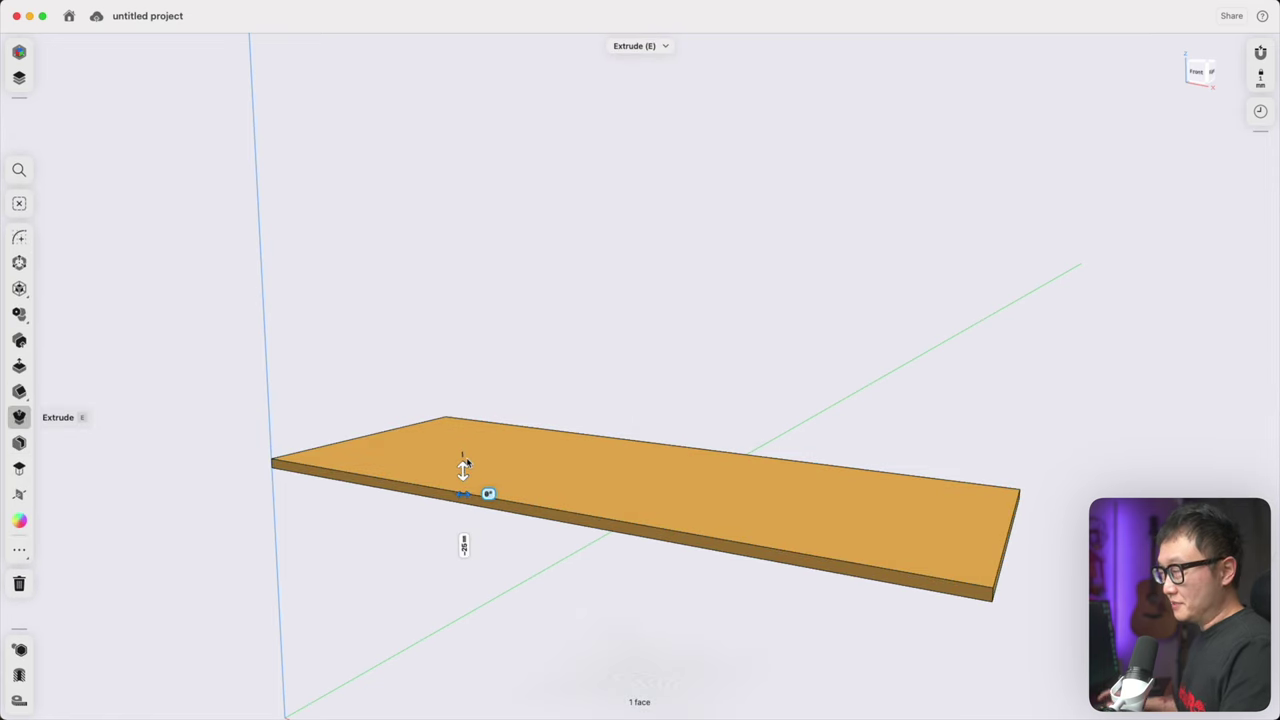
pyautogui.click(433, 538)
pyautogui.moveTo(387, 405); pyautogui.dragTo(432, 416, button='right')
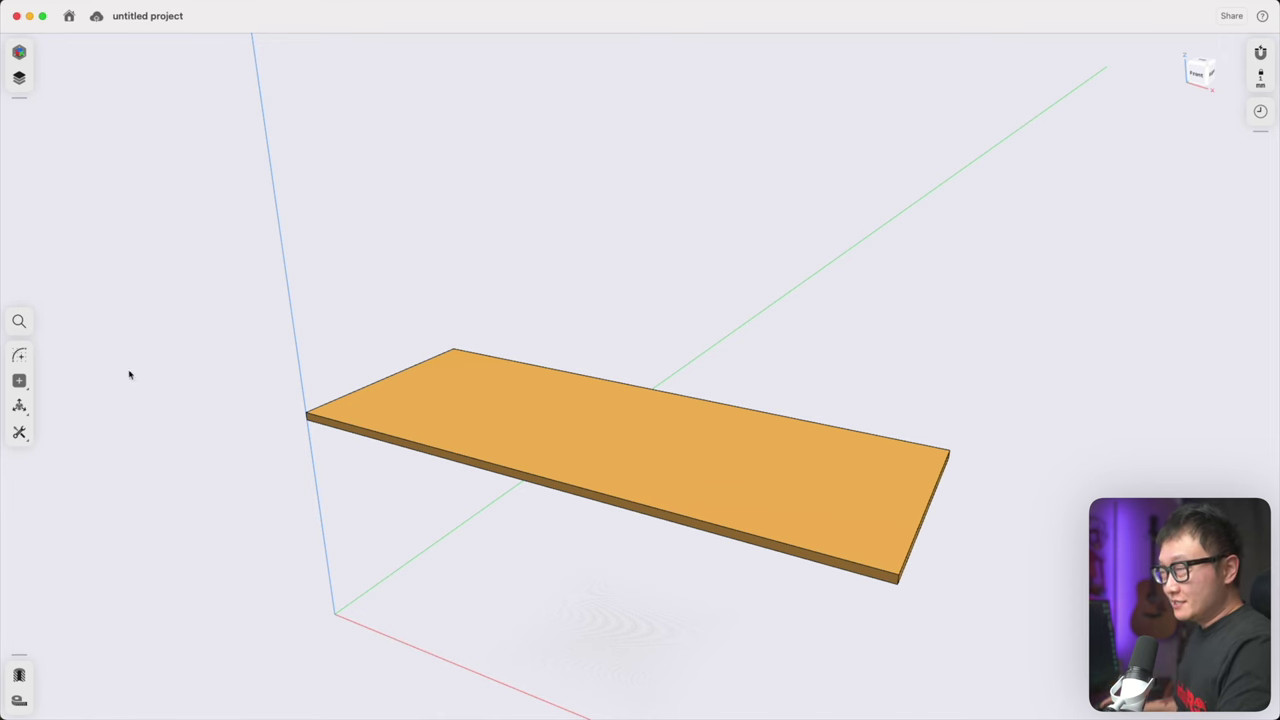
# Step: Make the hidden Sketch 01 visible so the desktop's dimensions can be edited
pyautogui.click(18, 78)
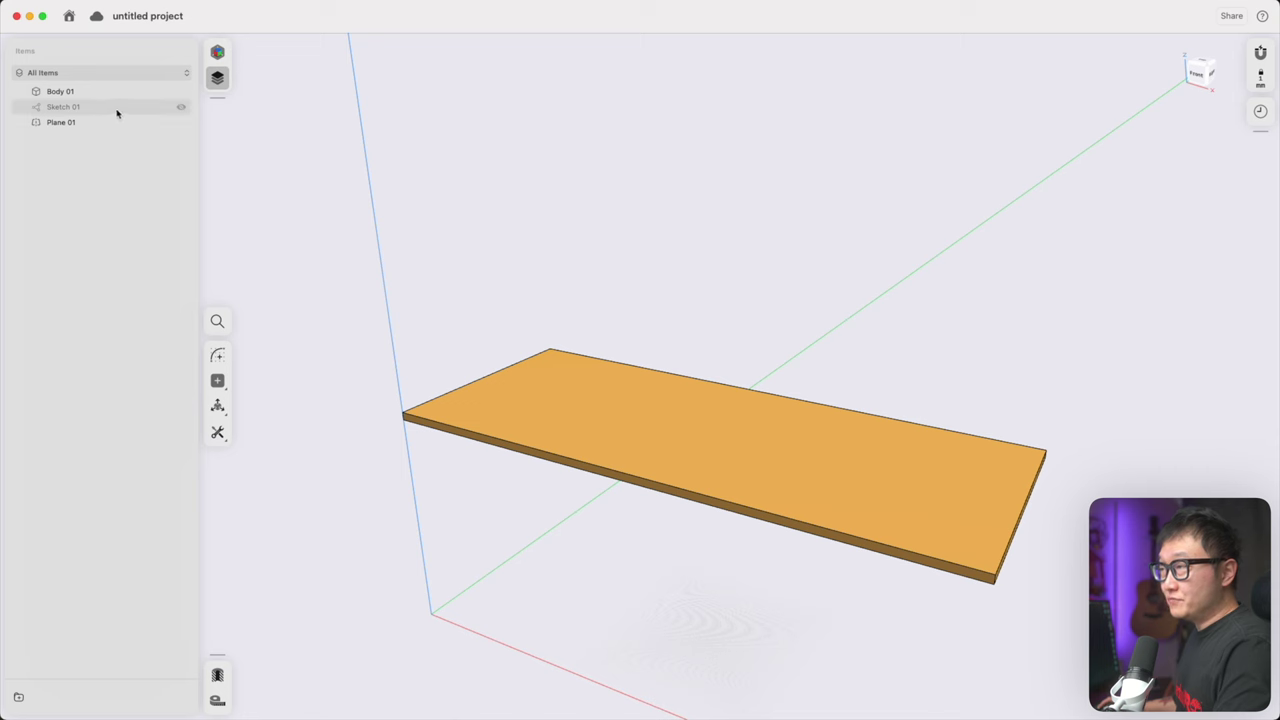
pyautogui.click(181, 108)
pyautogui.moveTo(391, 271); pyautogui.dragTo(420, 325, button='right')
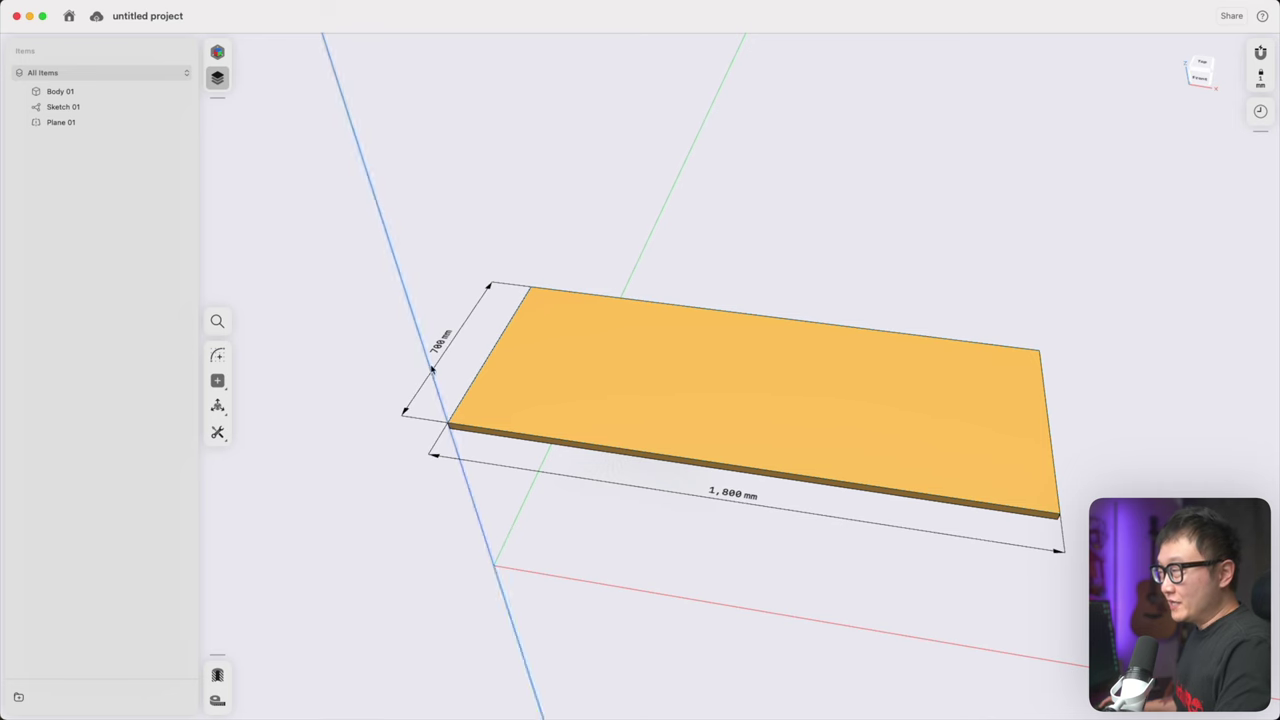
# Step: Try a desktop depth of 800 mm and undo the change
pyautogui.click(437, 352)
pyautogui.write('80')
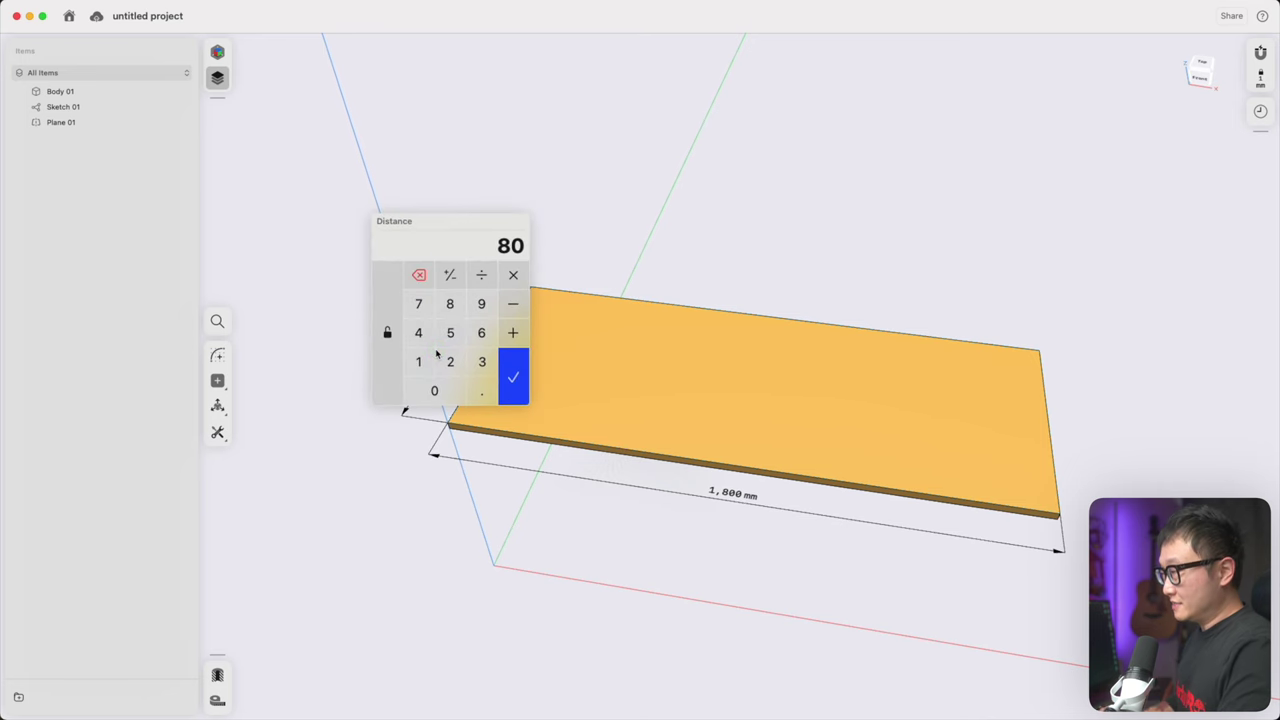
pyautogui.write('0')
pyautogui.press('Return')
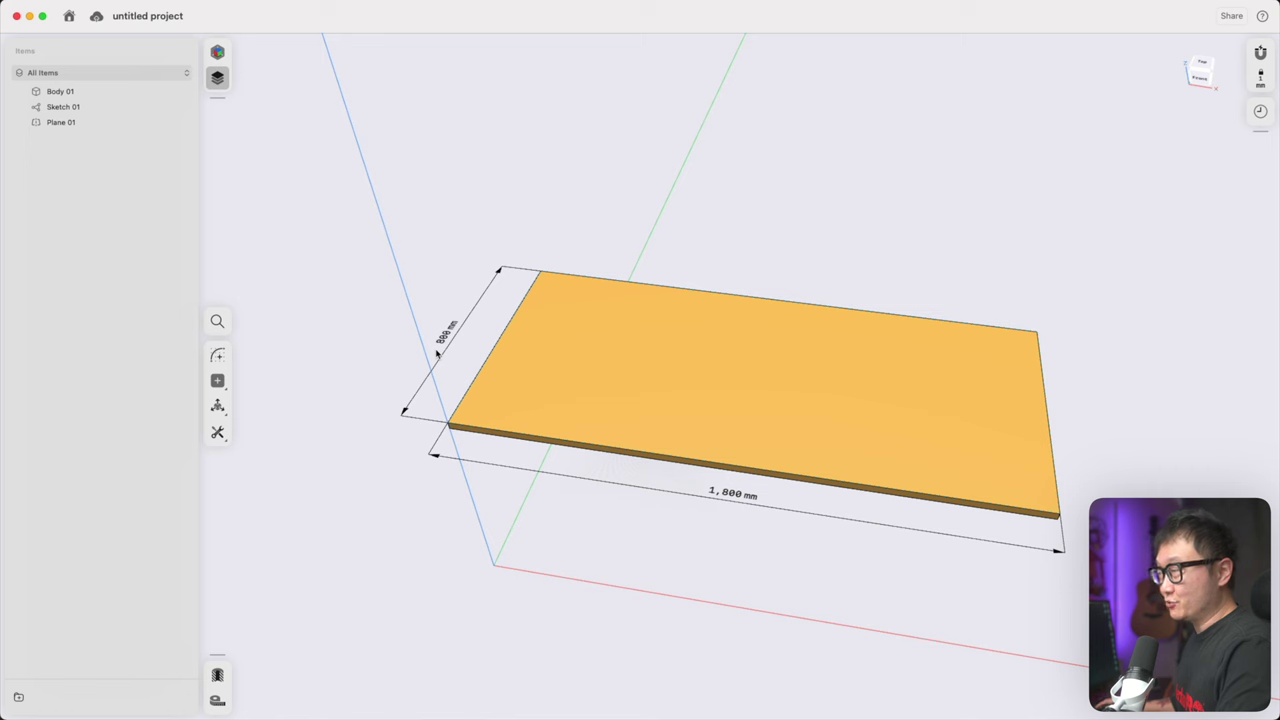
pyautogui.press('super+z')
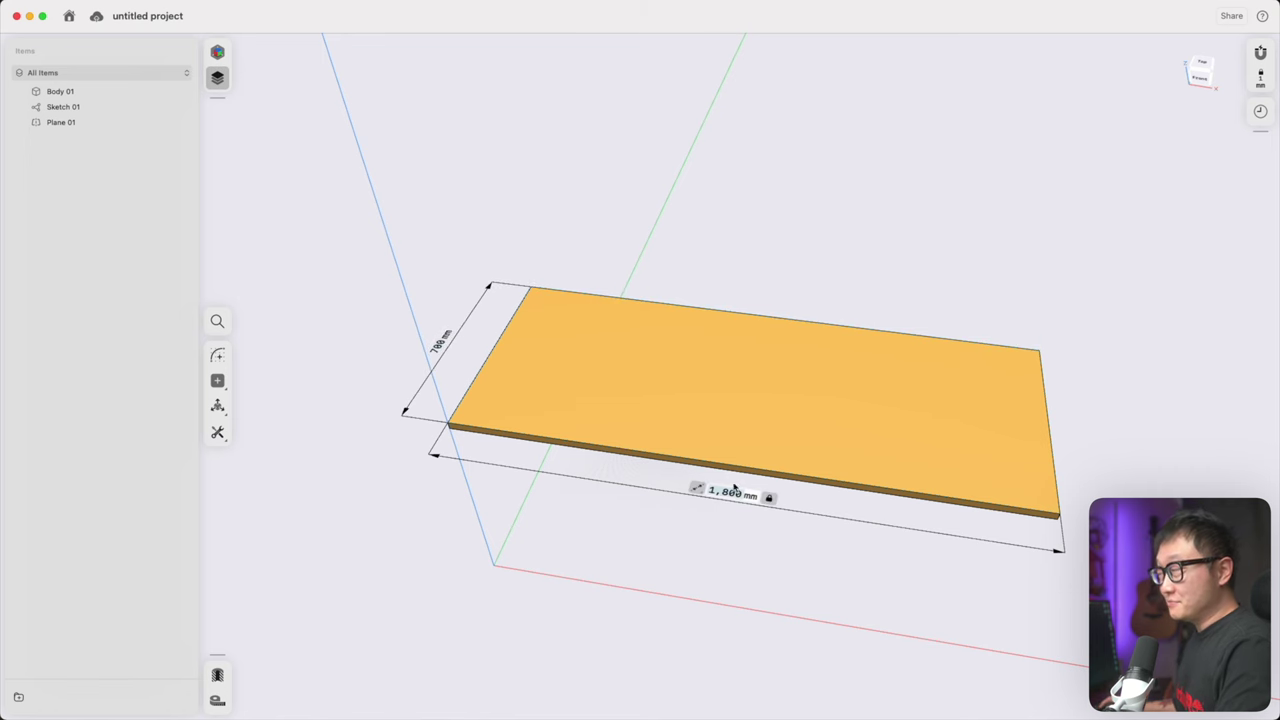
# Step: Show the modeling history and rename Plane 01 as "** Overall Height"
pyautogui.click(755, 546)
pyautogui.moveTo(755, 548); pyautogui.dragTo(1091, 253, button='right')
pyautogui.click(1259, 112)
pyautogui.click(1150, 80)
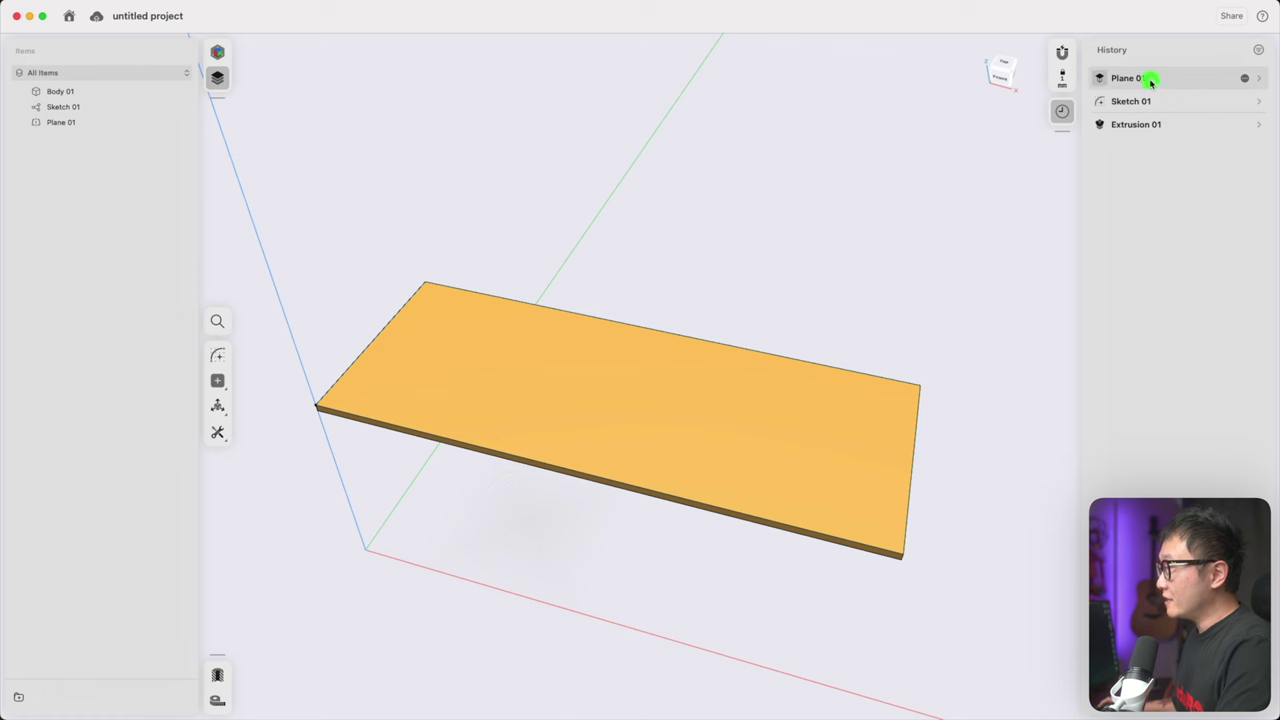
pyautogui.rightClick(1148, 80)
pyautogui.click(1170, 121)
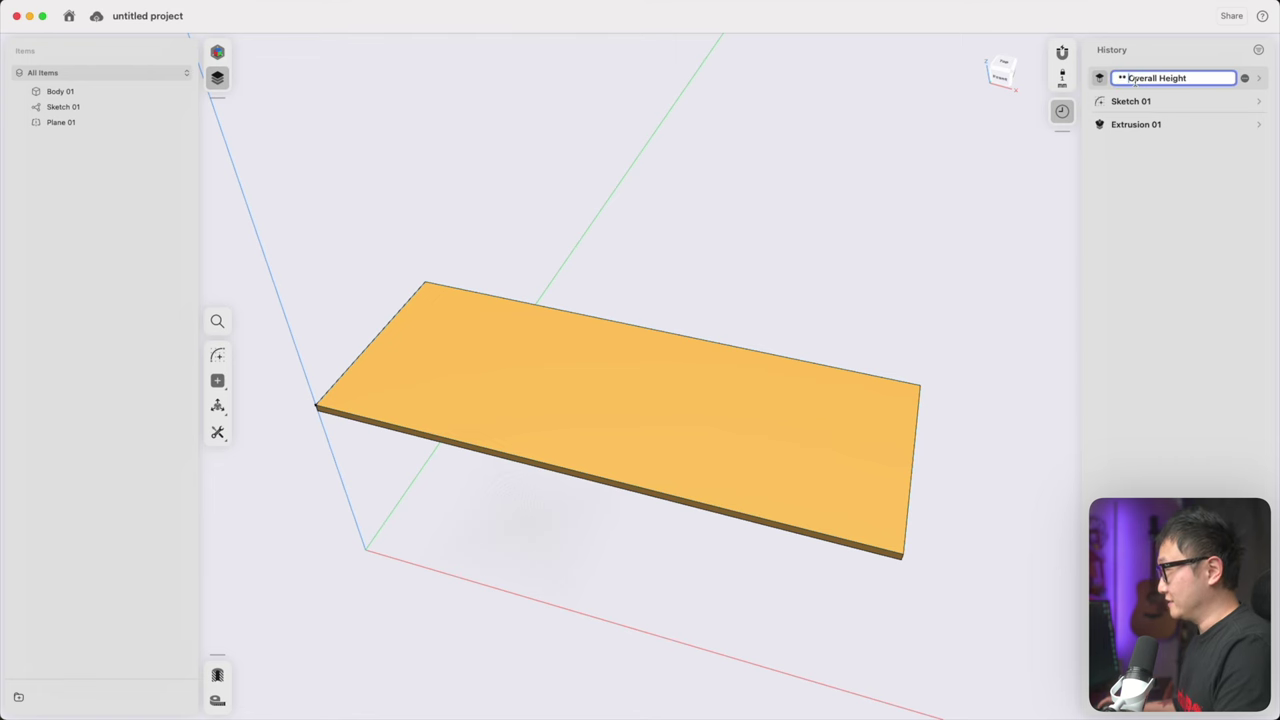
# Step: Rename Sketch 01 in the history as "Desktop Width and Depth"
pyautogui.rightClick(1141, 101)
pyautogui.click(1160, 144)
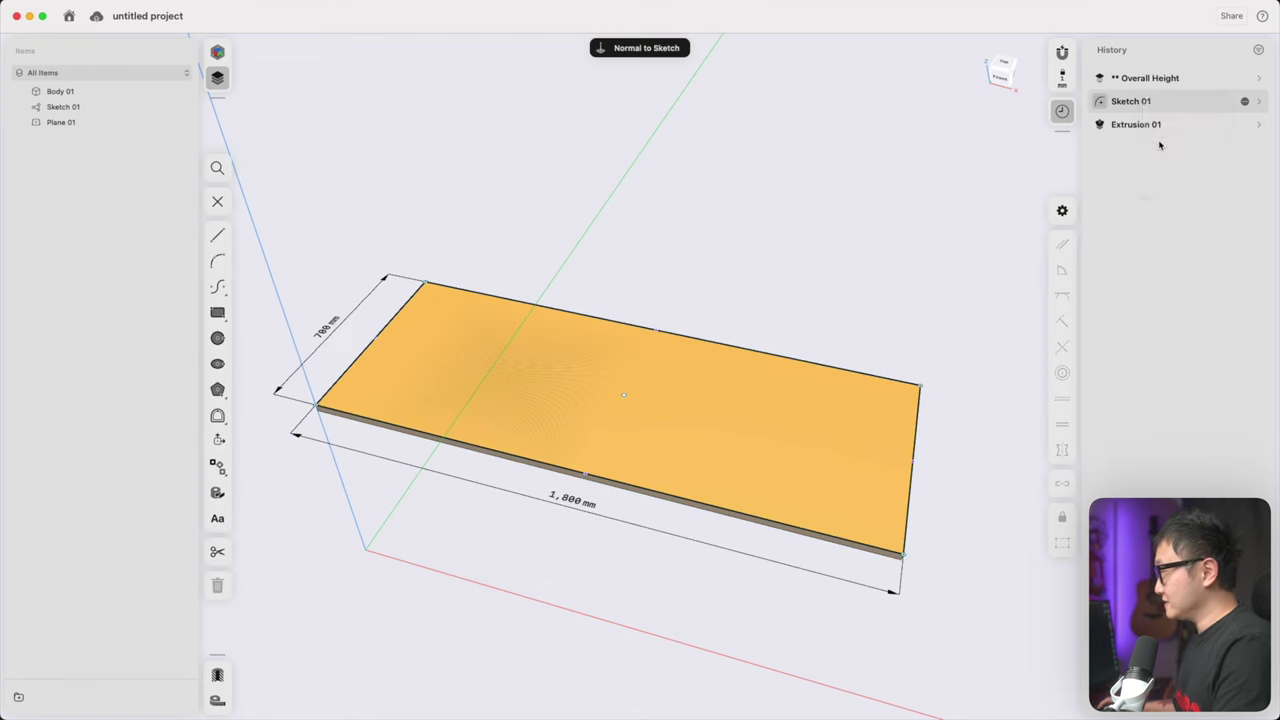
pyautogui.press('Return')
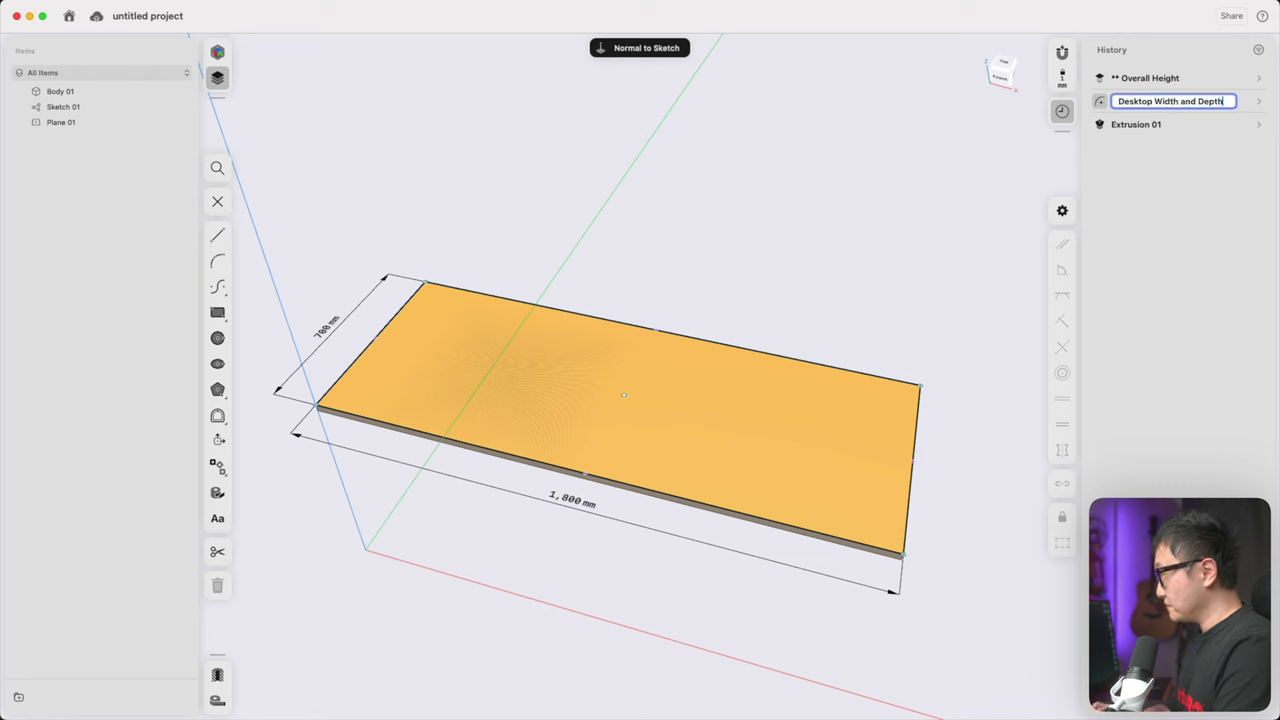
pyautogui.press('Return')
# Step: Rename Extrusion 01 in the history as "Desktop Thickness"
pyautogui.click(1243, 124)
pyautogui.rightClick(1196, 124)
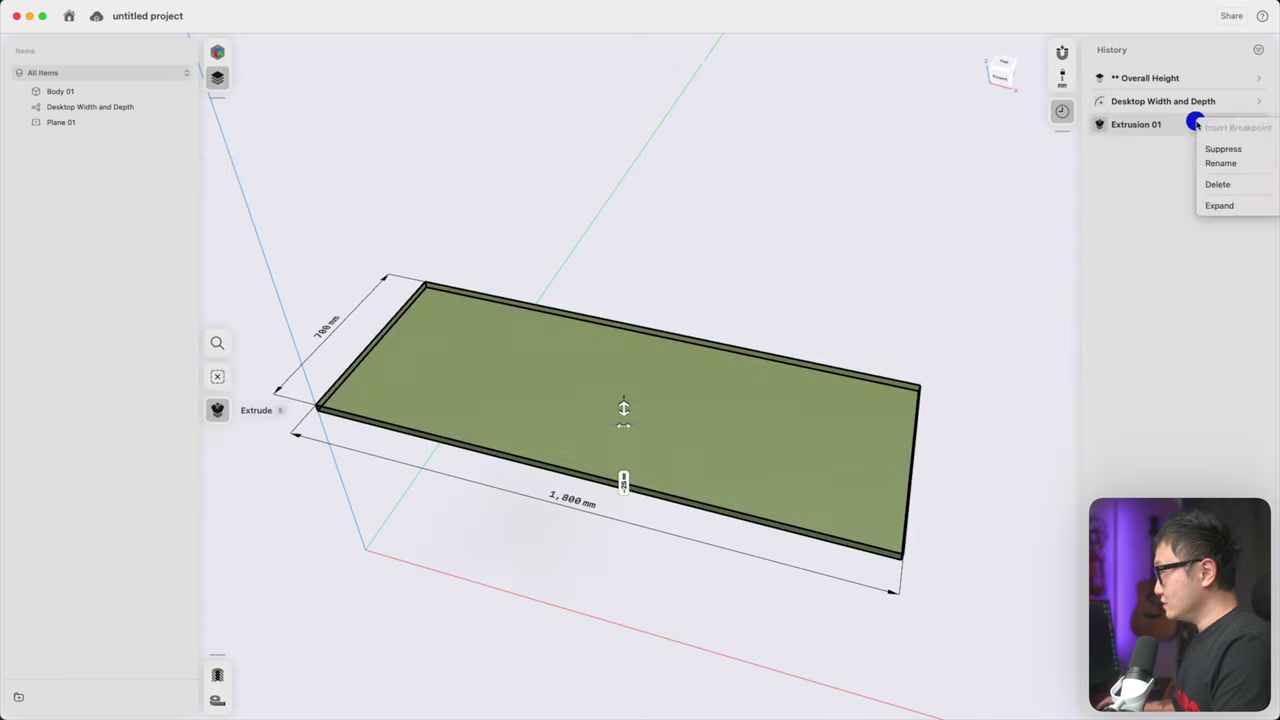
pyautogui.click(1220, 163)
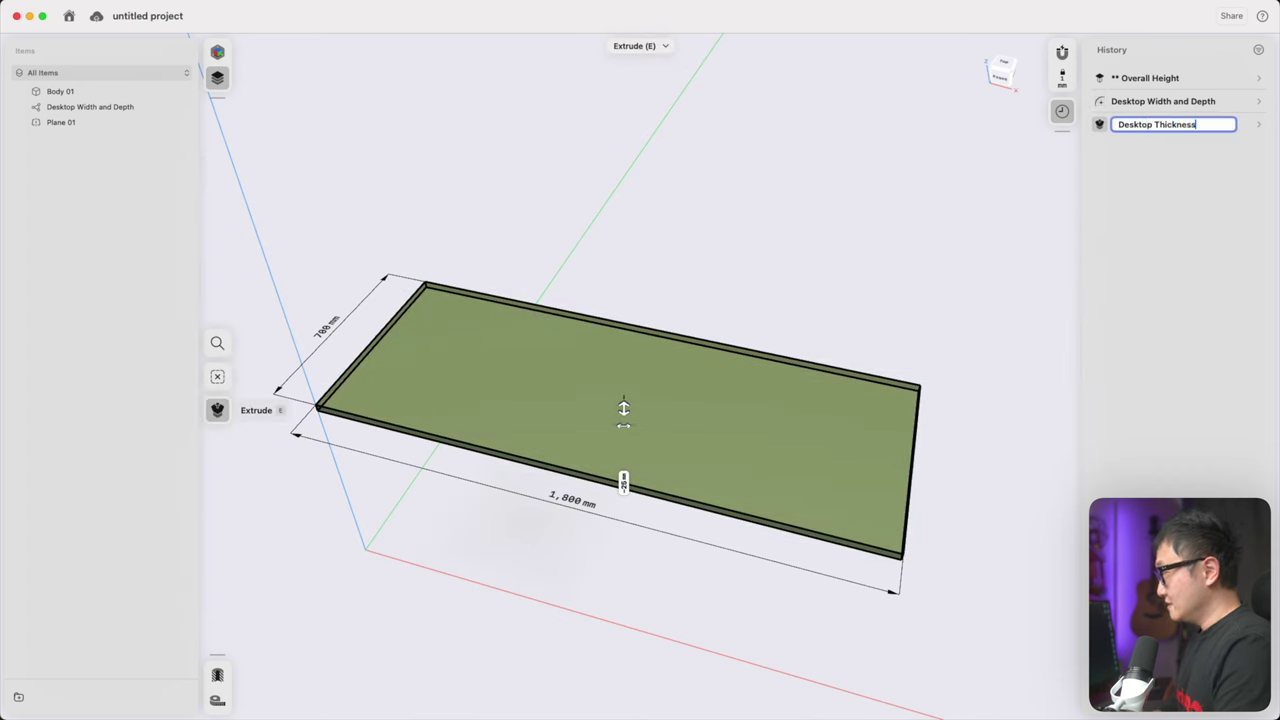
pyautogui.press('Return')
pyautogui.click(1203, 111)
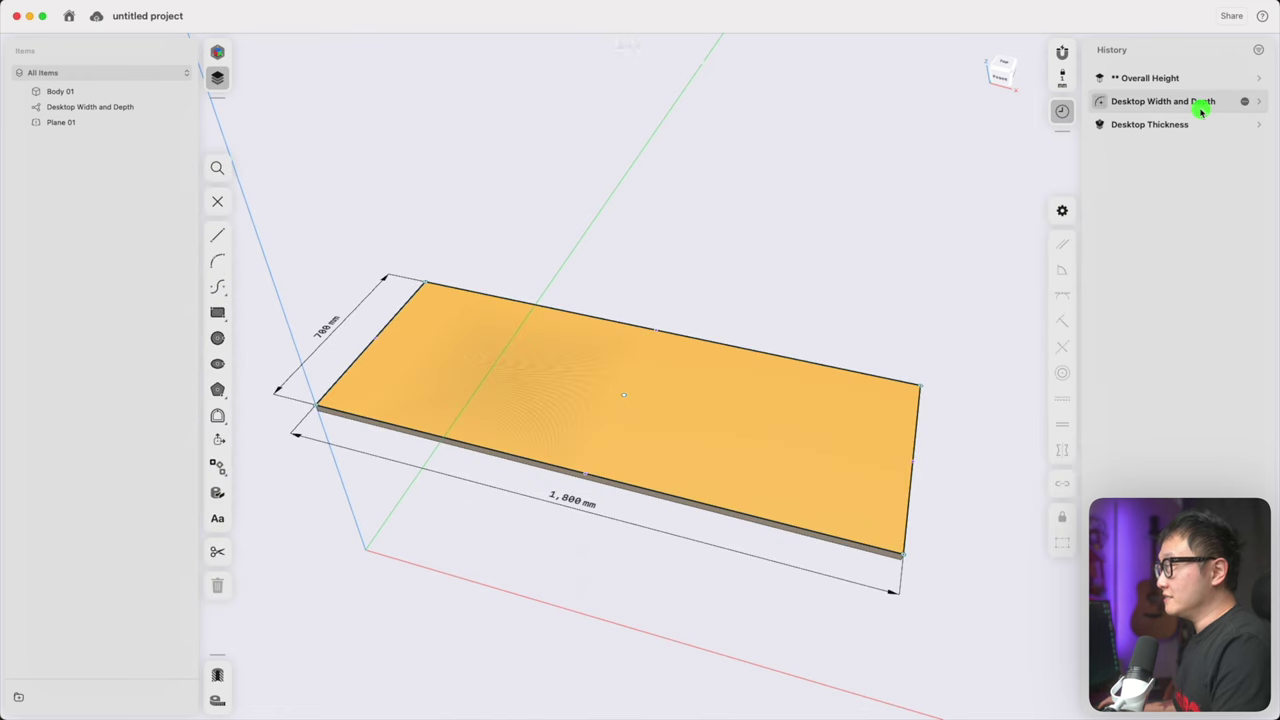
# Step: Rename the item Body 01 as "Desktop"
pyautogui.click(129, 108)
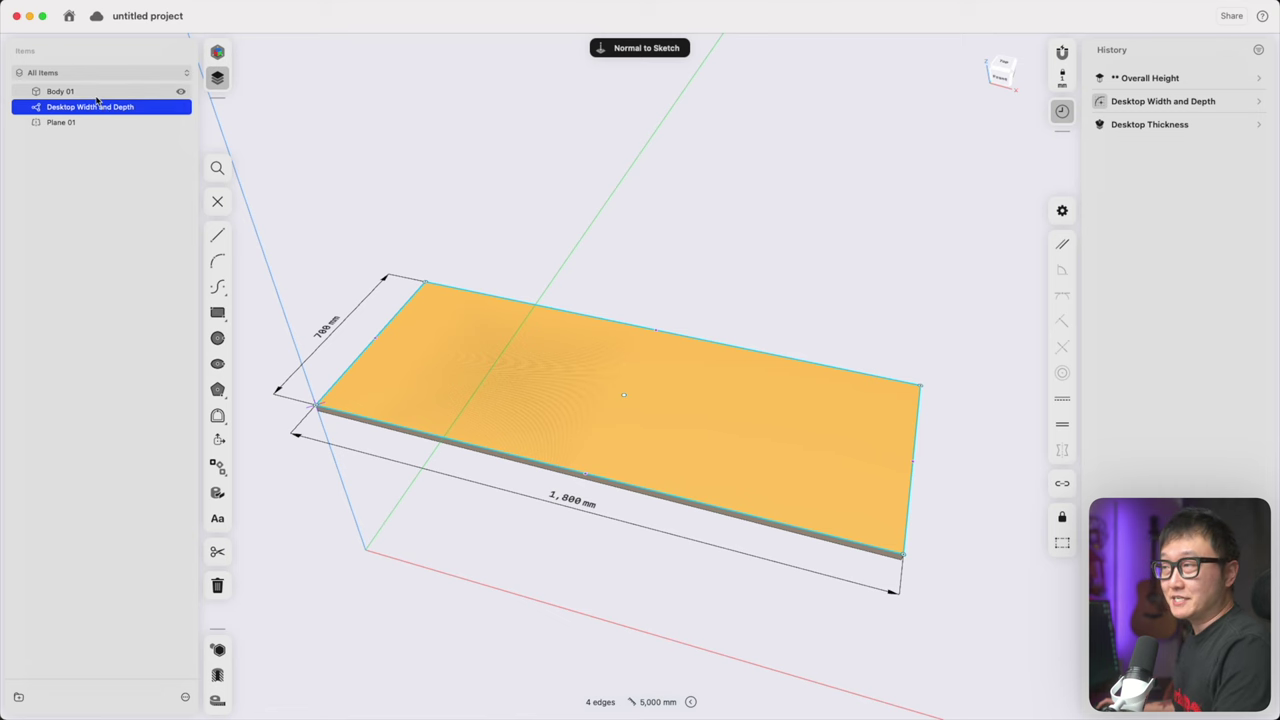
pyautogui.click(97, 94)
pyautogui.rightClick(97, 94)
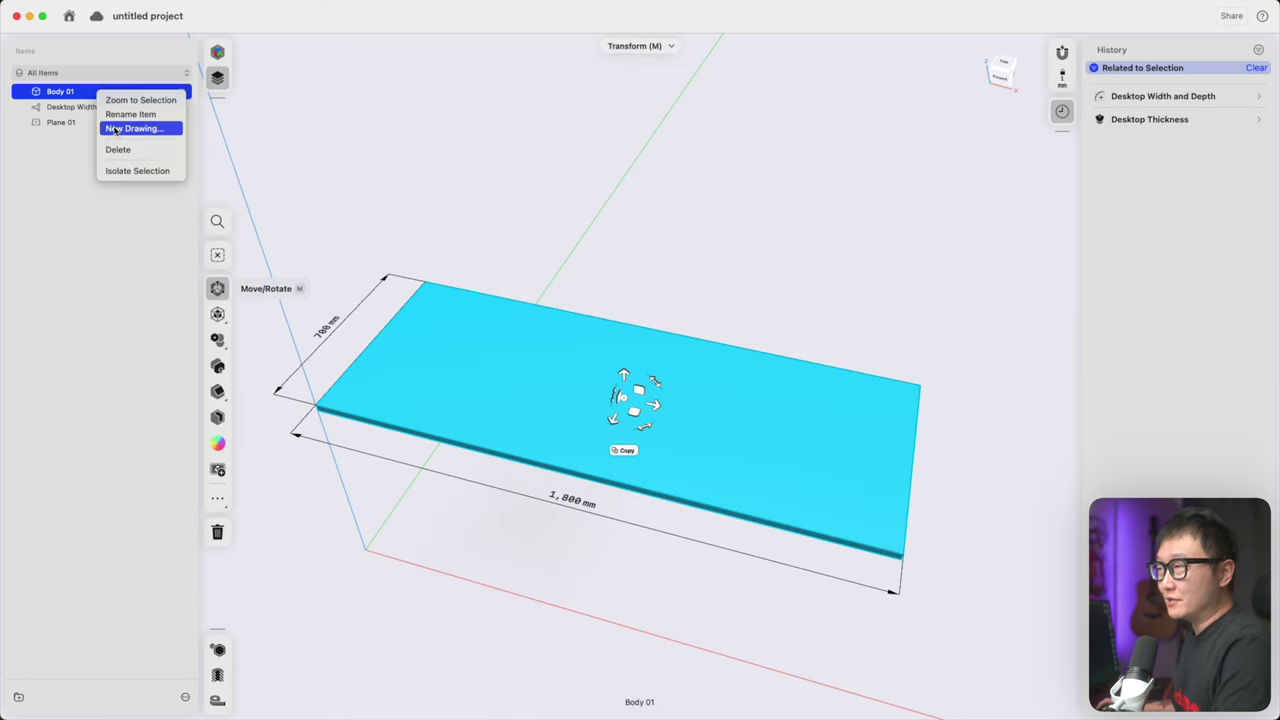
pyautogui.click(116, 117)
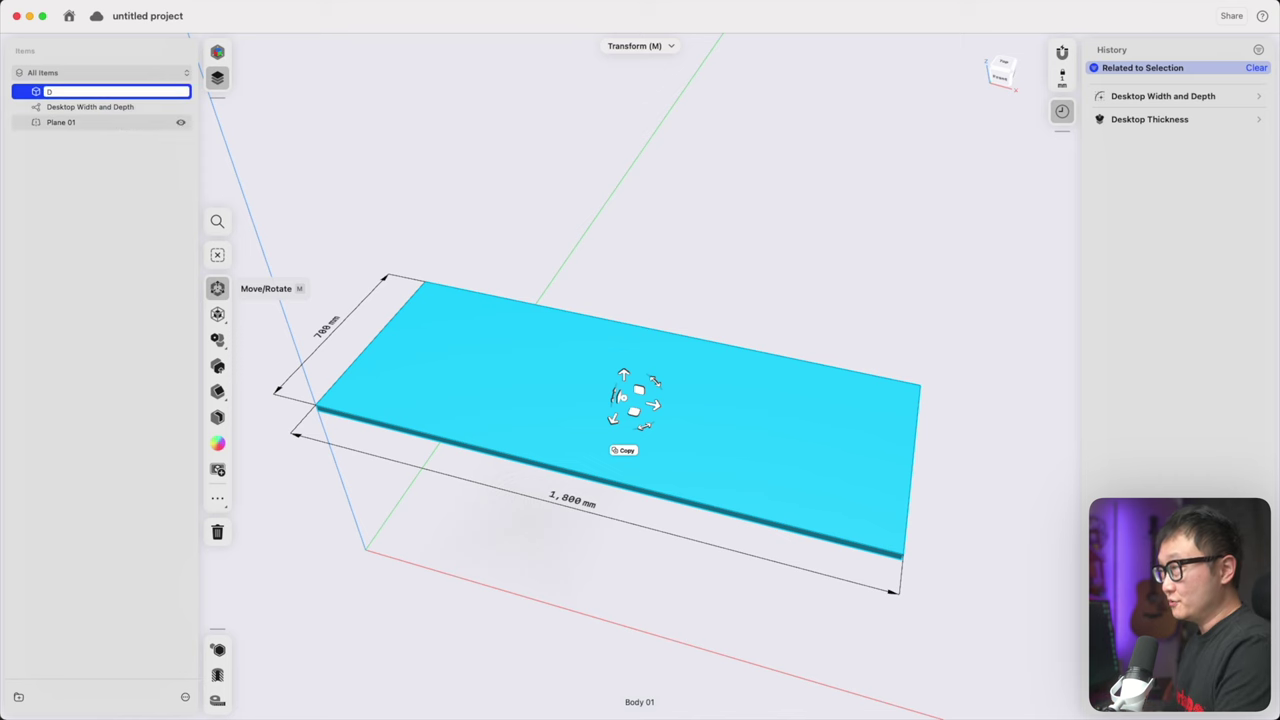
pyautogui.press('Return')
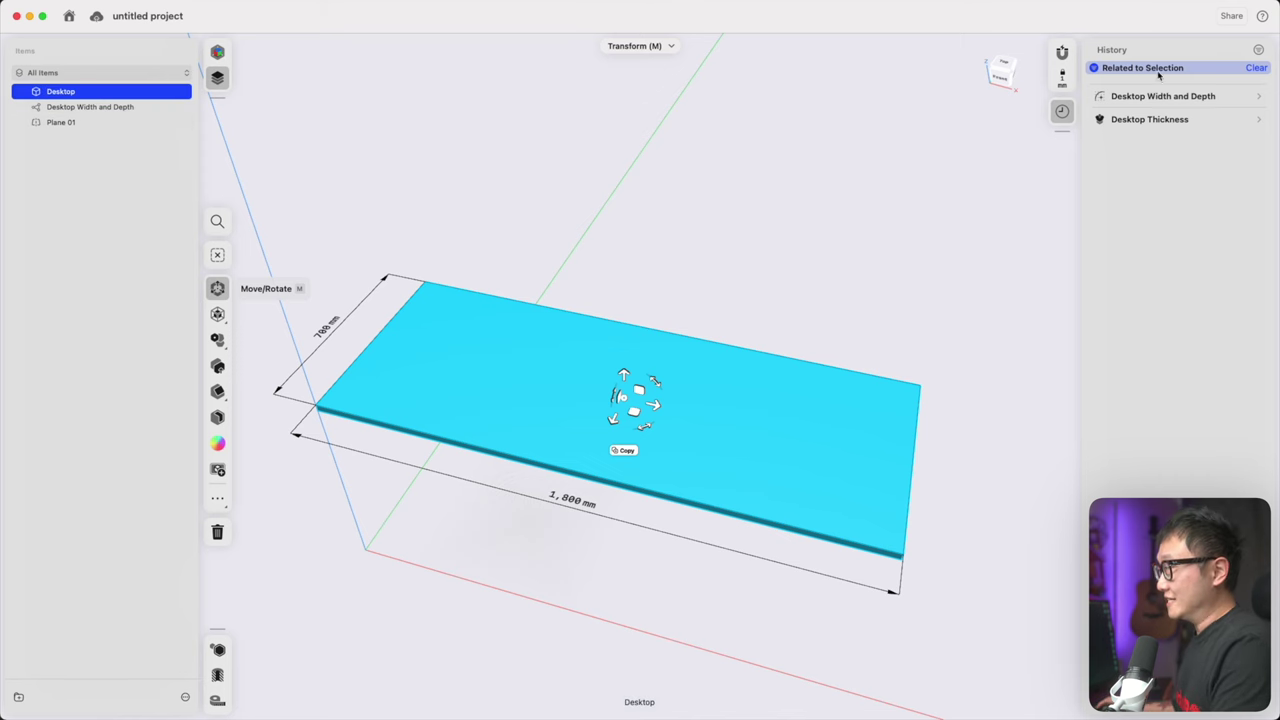
# Step: Rename the item Plane 01 as "** Overall Height" and clear the selection
pyautogui.click(145, 121)
pyautogui.rightClick(147, 123)
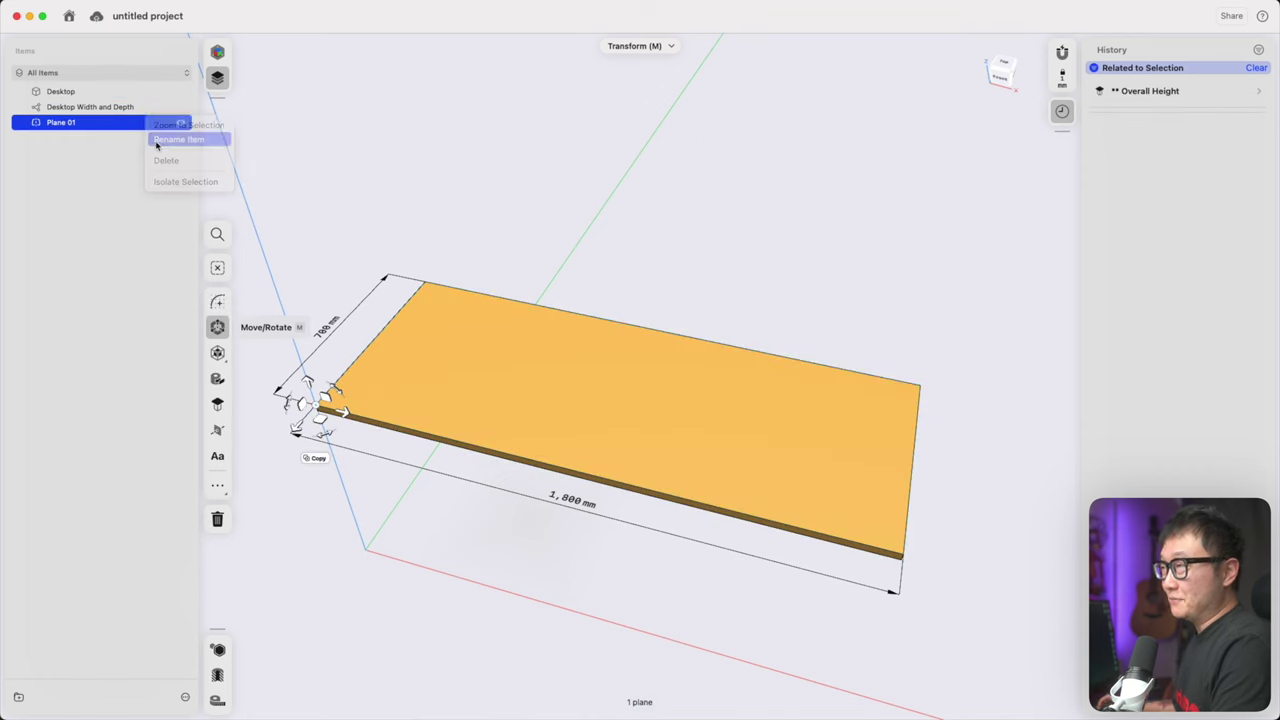
pyautogui.click(157, 140)
pyautogui.write('** Over')
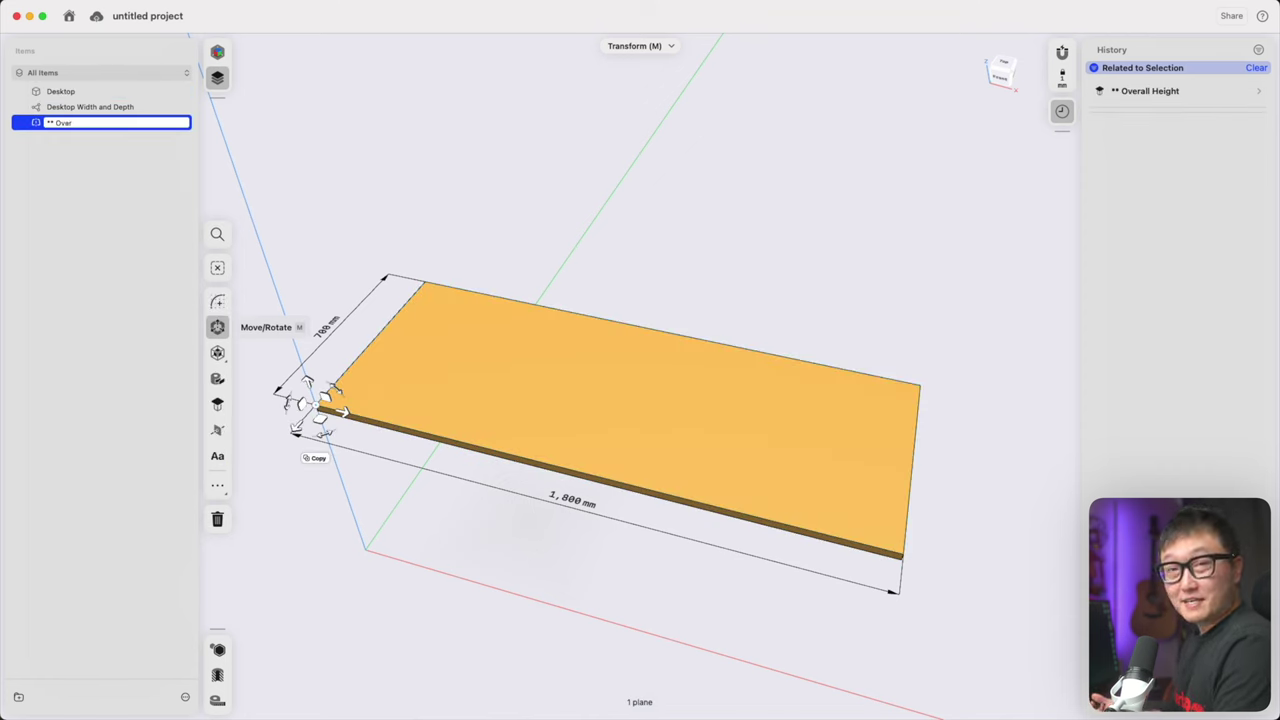
pyautogui.write('all Height')
pyautogui.press('Return')
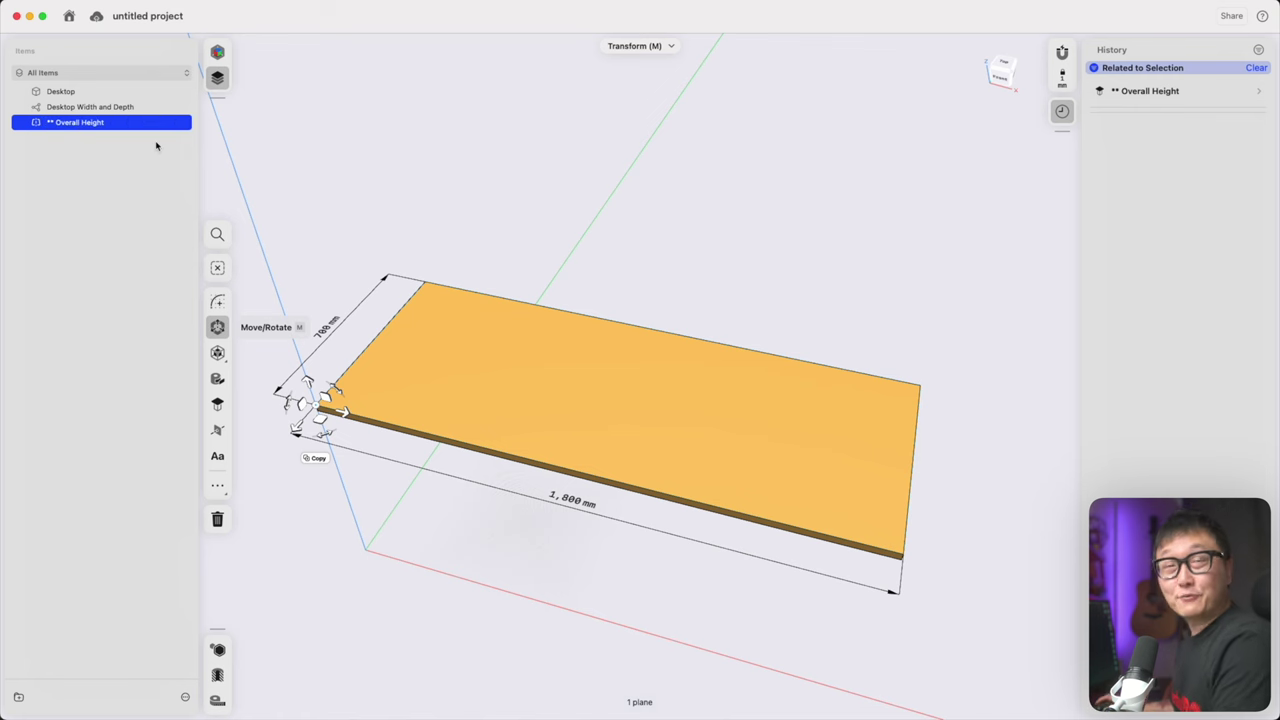
pyautogui.click(535, 206)
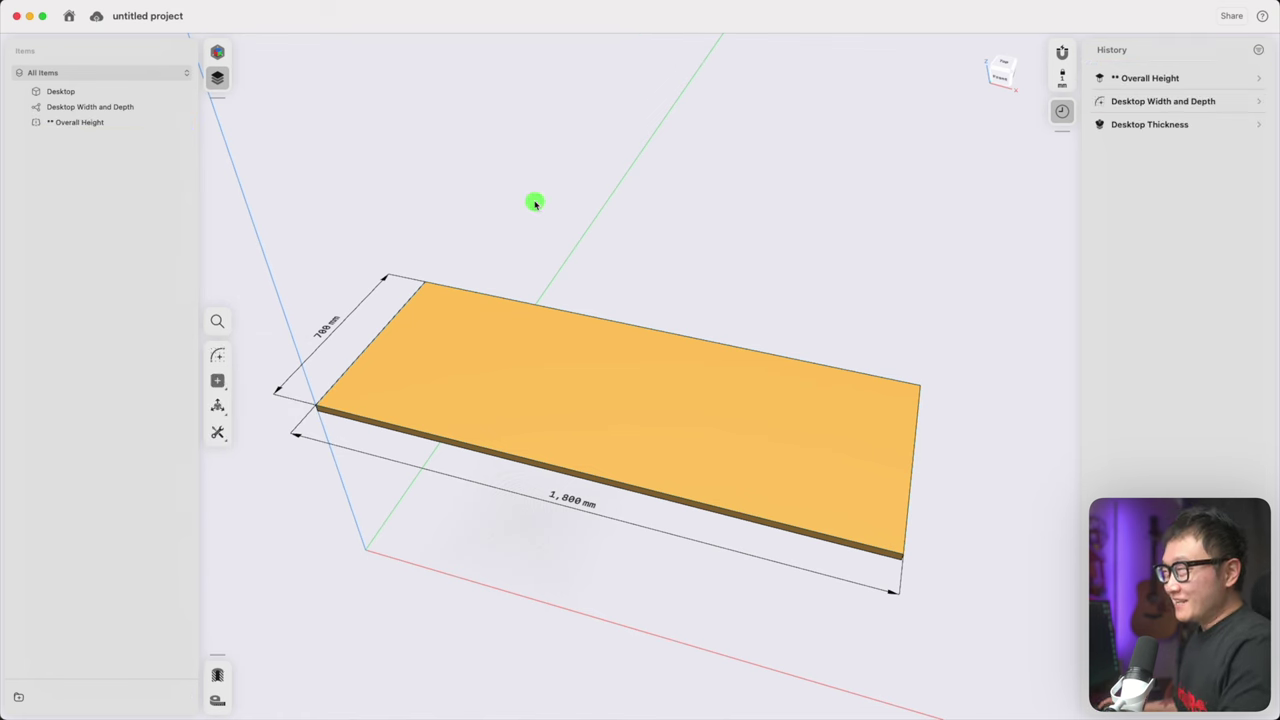
# Step: Hide the desktop sketch and apply a 2-Distance Chamfer to the desktop's four bottom edges, 22 mm vertically and 30 mm inward
pyautogui.click(181, 108)
pyautogui.moveTo(358, 190); pyautogui.dragTo(443, 314, button='right')
pyautogui.click(443, 312)
pyautogui.click(386, 387)
pyautogui.click(474, 413)
pyautogui.click(922, 295)
pyautogui.moveTo(915, 294); pyautogui.dragTo(905, 306, button='right')
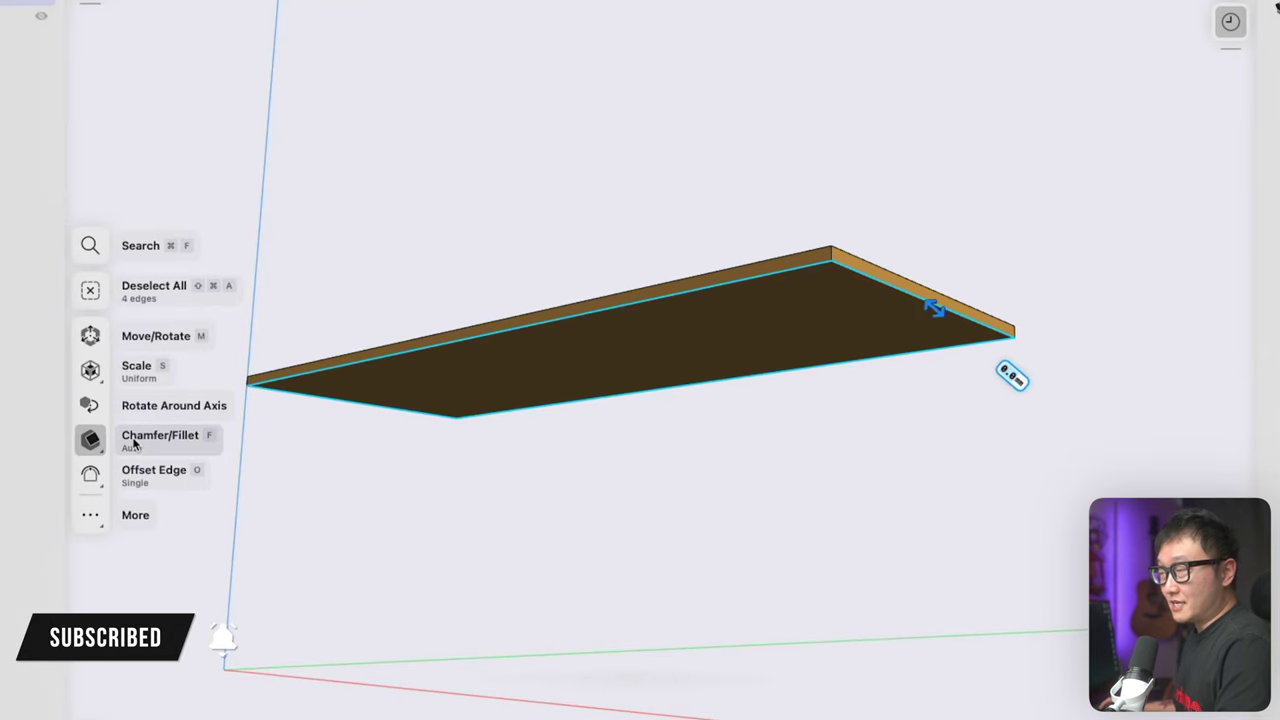
pyautogui.click(138, 442)
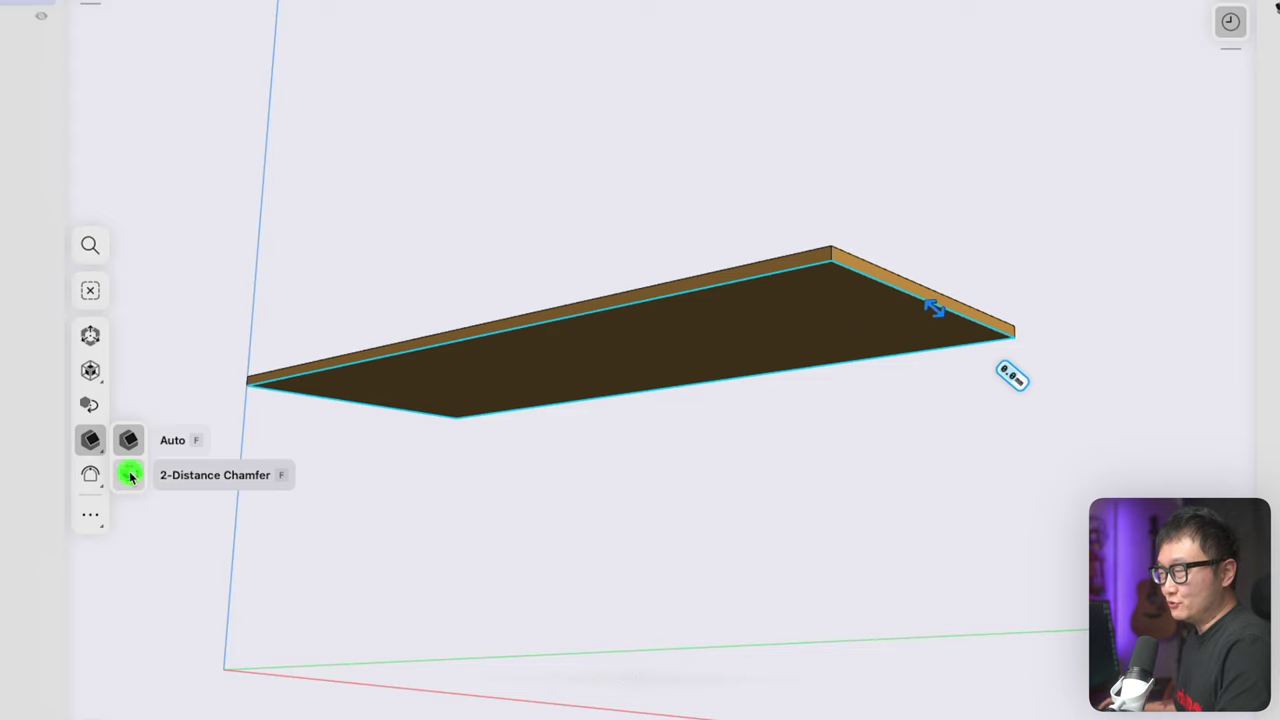
pyautogui.click(129, 472)
pyautogui.scroll(5, 1030, 340)
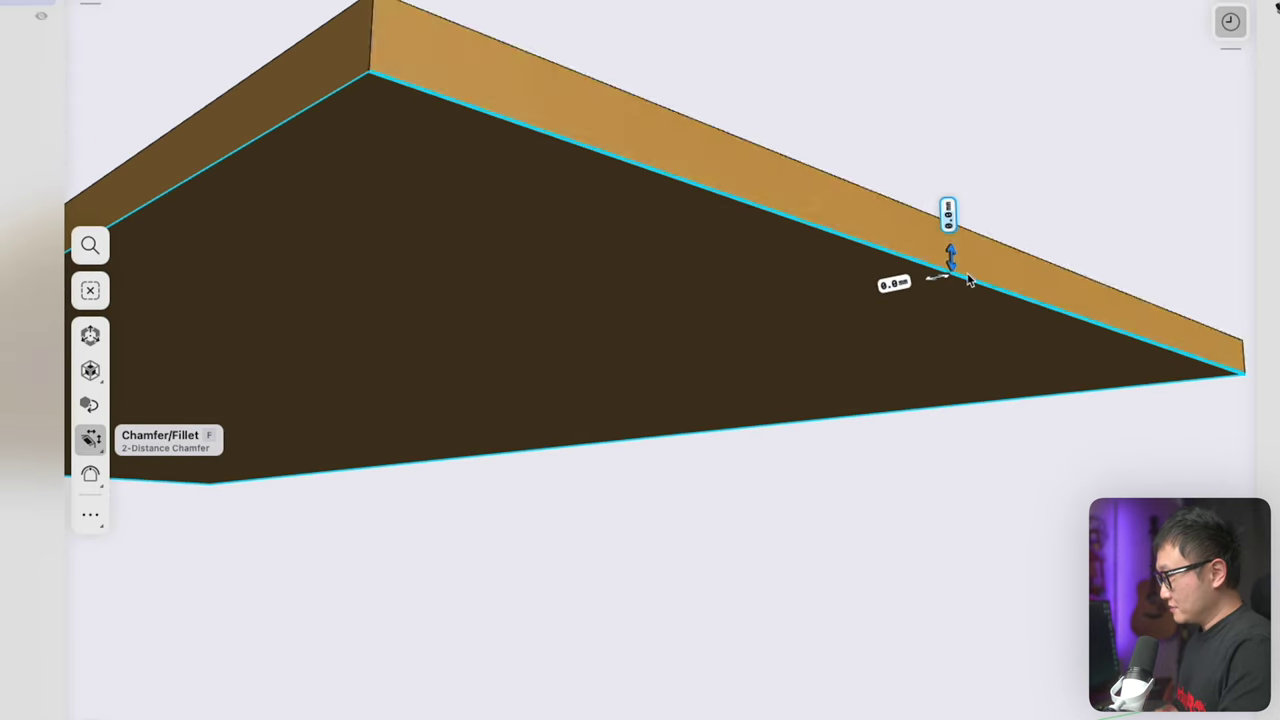
pyautogui.moveTo(952, 253); pyautogui.dragTo(954, 227)
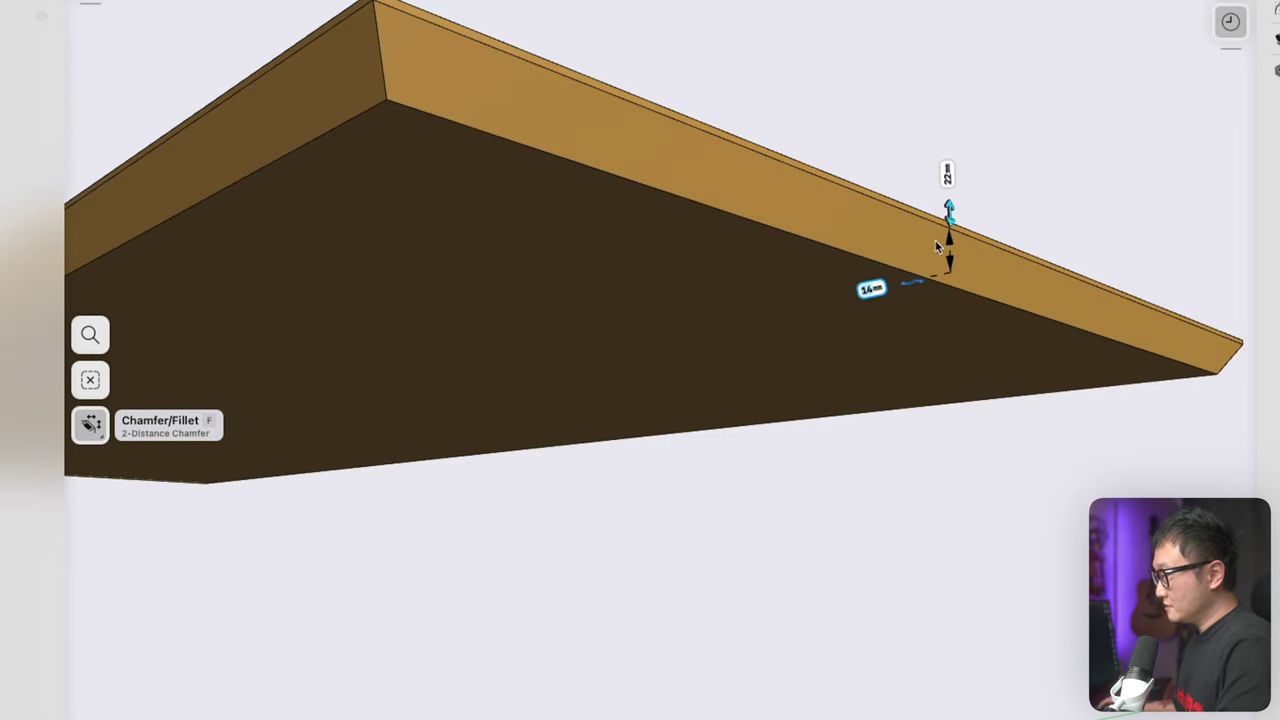
pyautogui.click(871, 289)
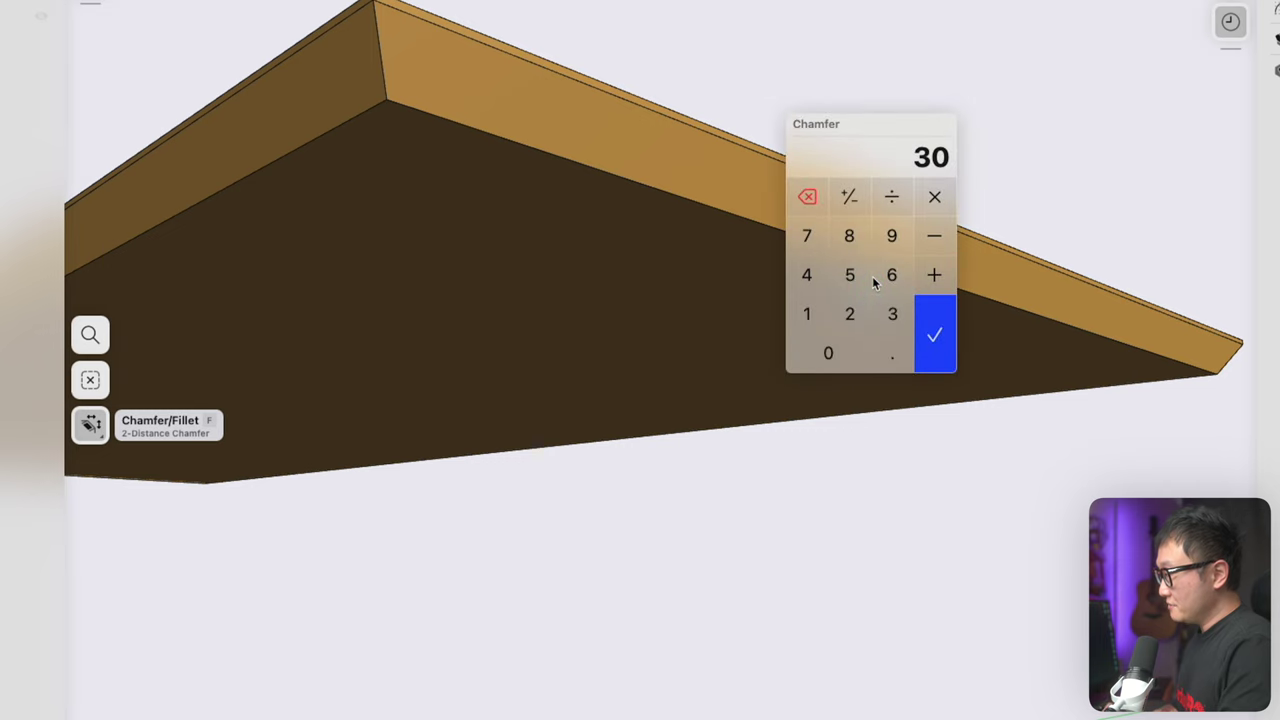
pyautogui.press('Return')
# Step: Measure the angle between the desktop's top face and one chamfered side face
pyautogui.moveTo(754, 120); pyautogui.dragTo(889, 385, button='right')
pyautogui.moveTo(890, 389); pyautogui.dragTo(892, 416, button='right')
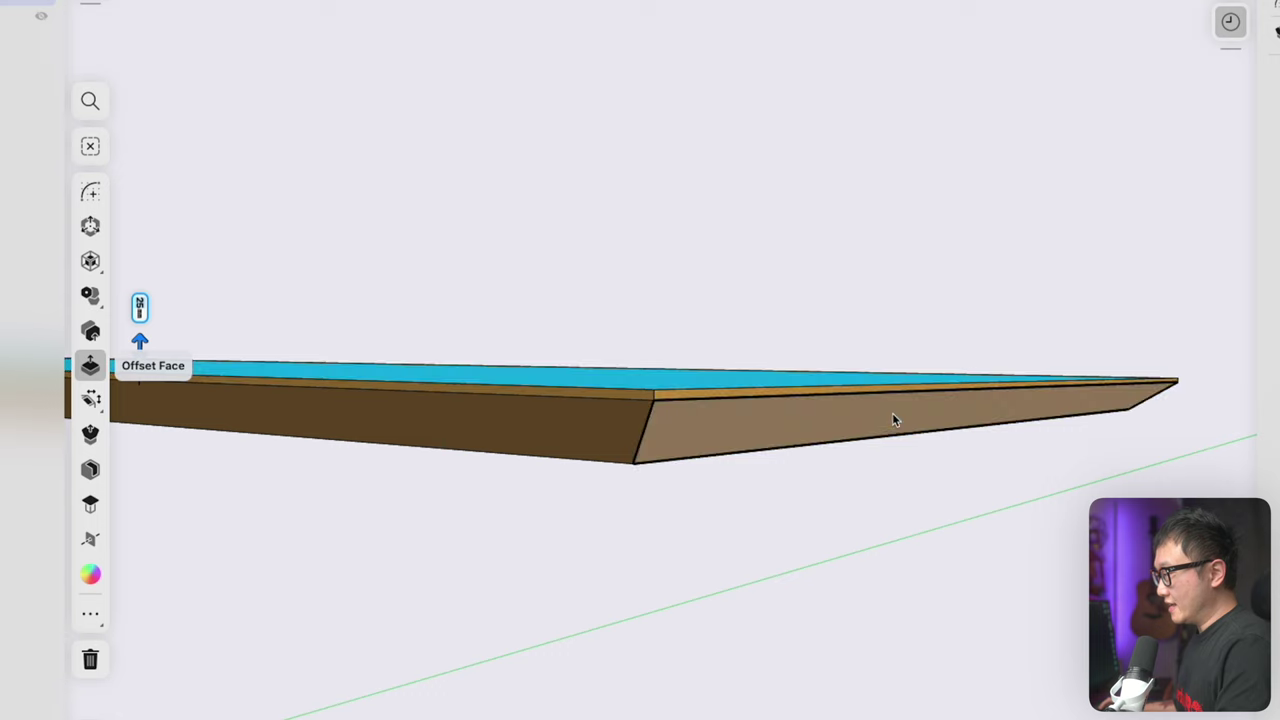
pyautogui.click(892, 416)
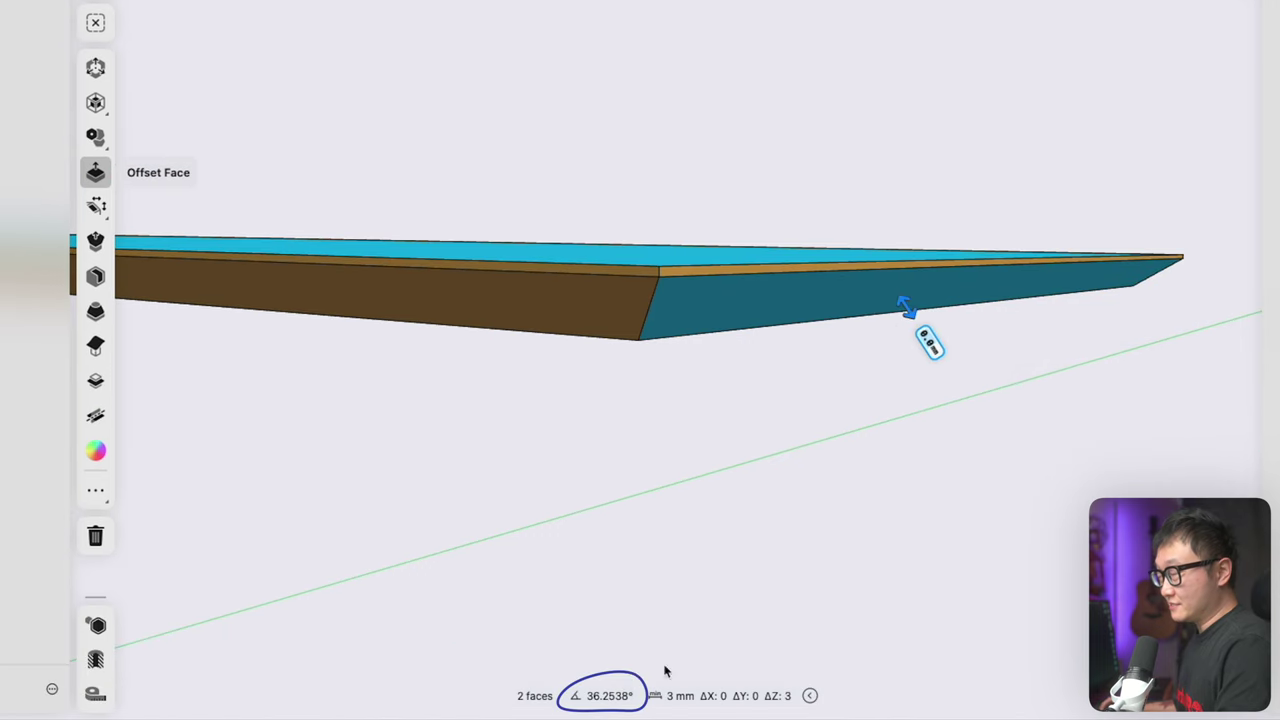
pyautogui.click(707, 562)
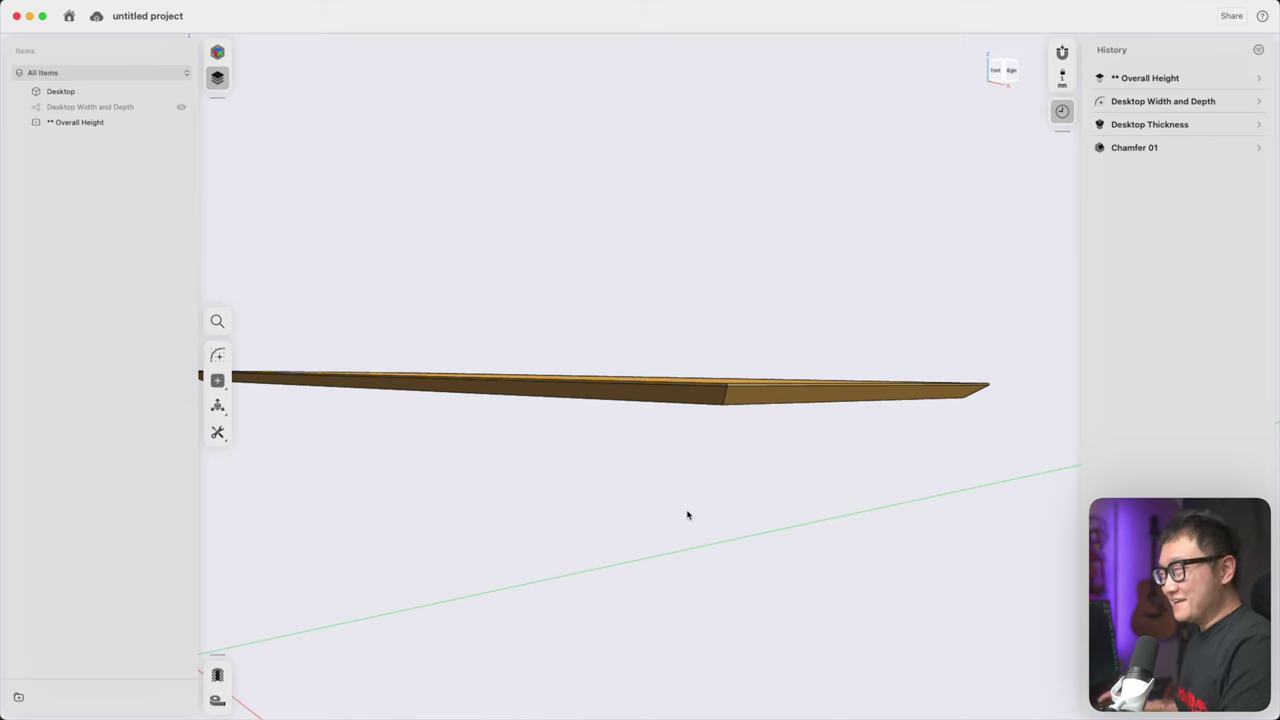
pyautogui.moveTo(687, 511); pyautogui.dragTo(585, 563, button='right')
pyautogui.scroll(8, 585, 566)
pyautogui.click(484, 428)
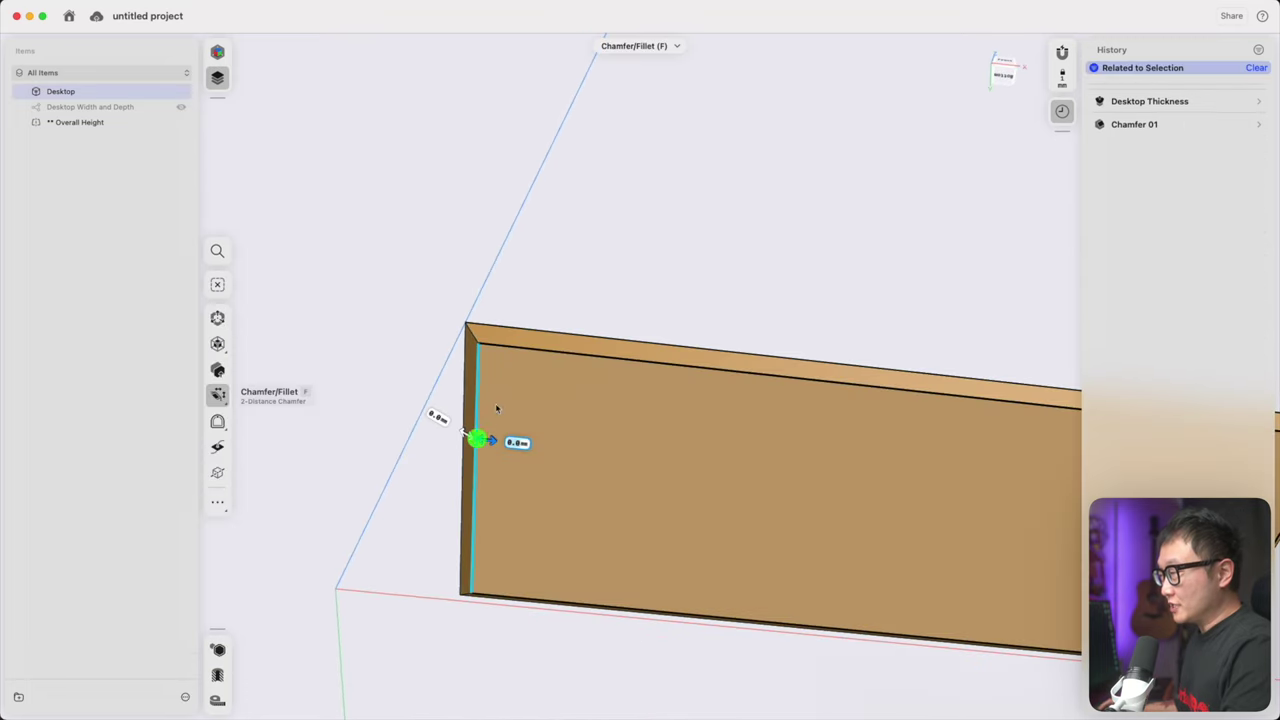
pyautogui.click(520, 348)
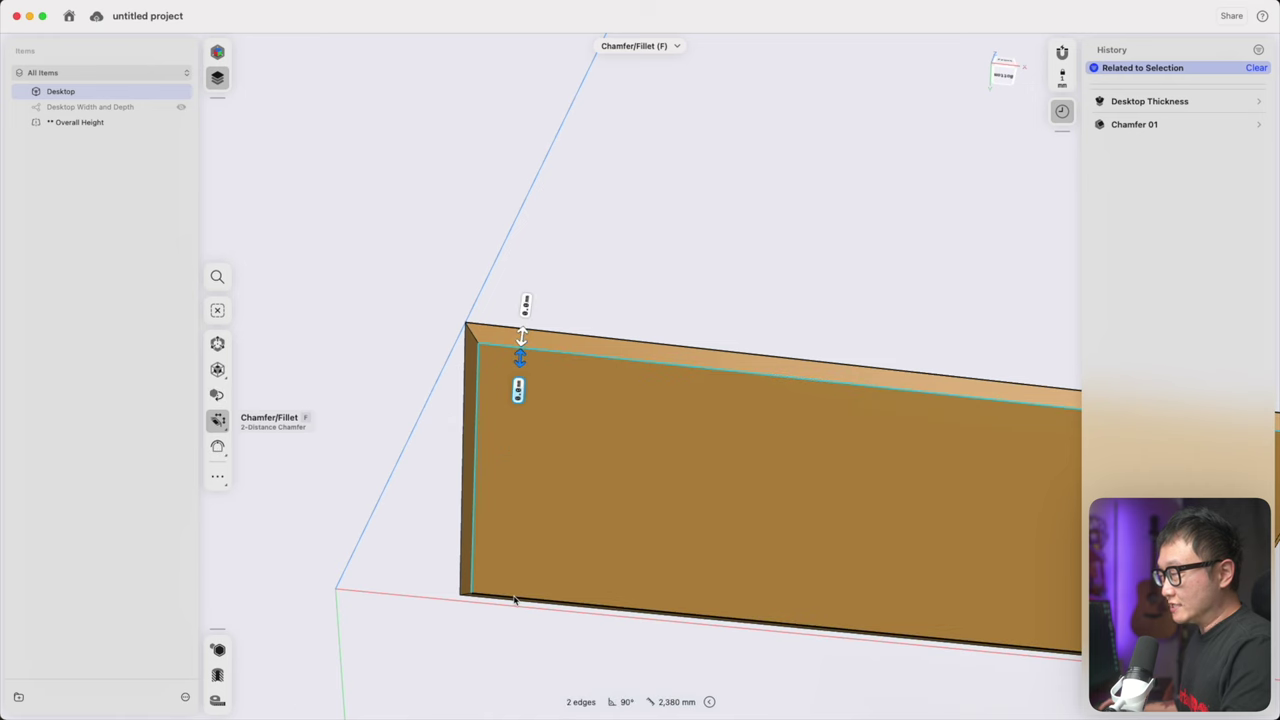
pyautogui.click(515, 597)
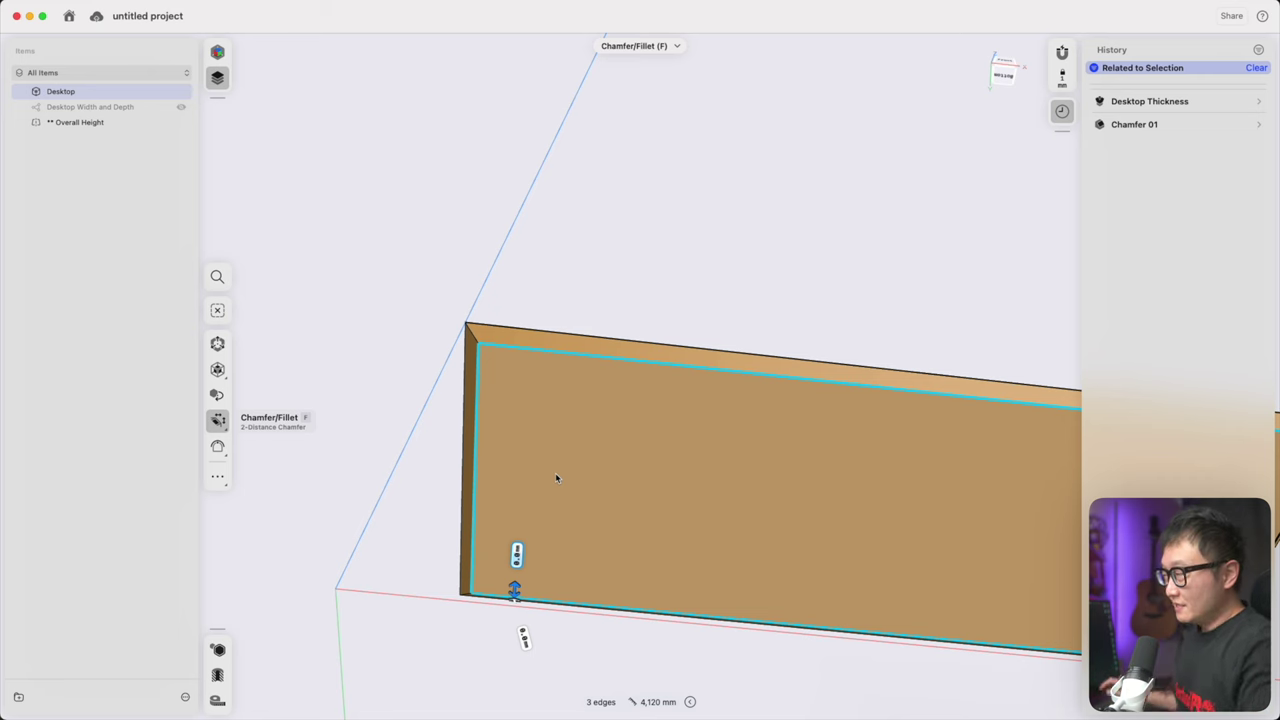
pyautogui.click(574, 294)
# Step: Create a Parallel to Face construction plane from the desktop's thin long side face through the underside's inner chamfer corner
pyautogui.click(216, 379)
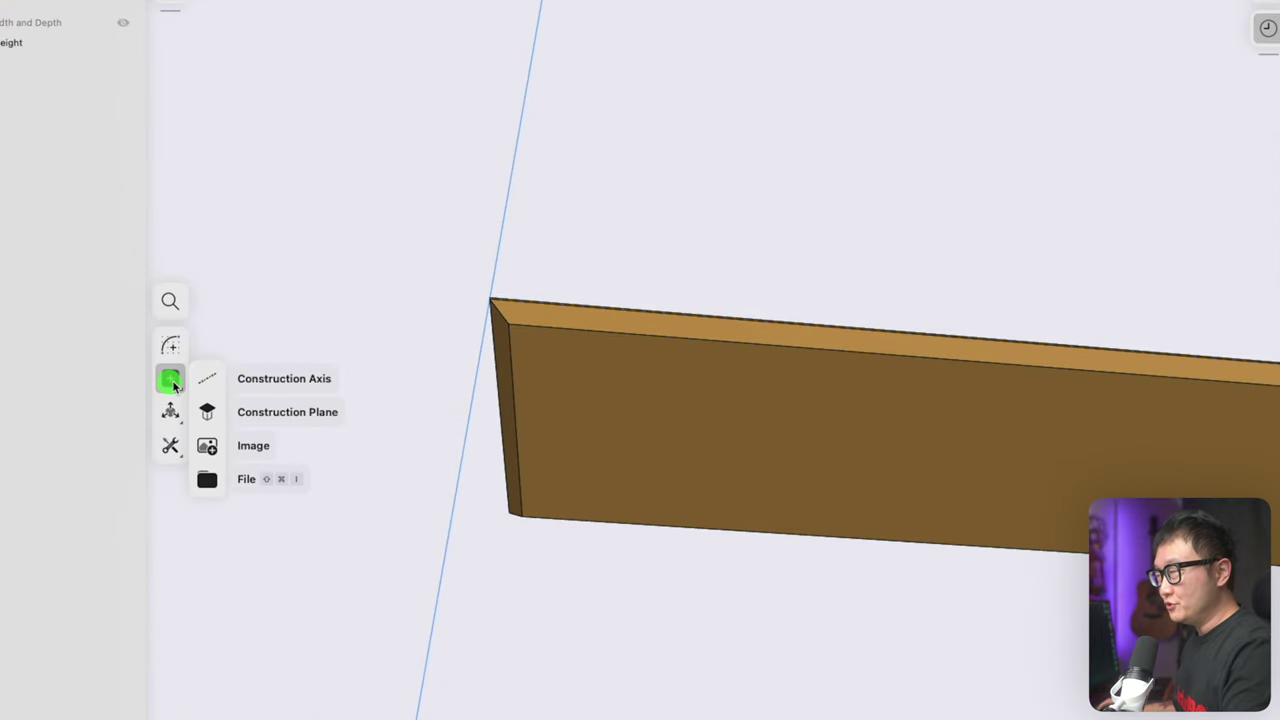
pyautogui.click(200, 412)
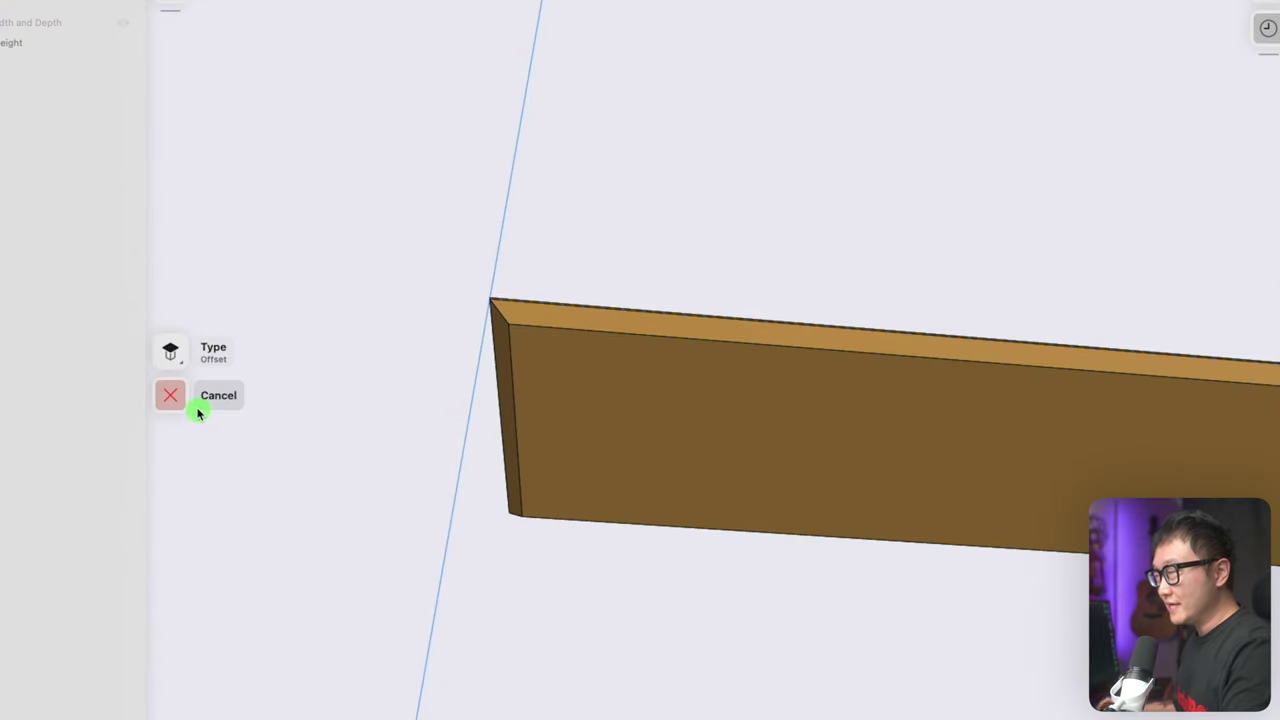
pyautogui.click(170, 352)
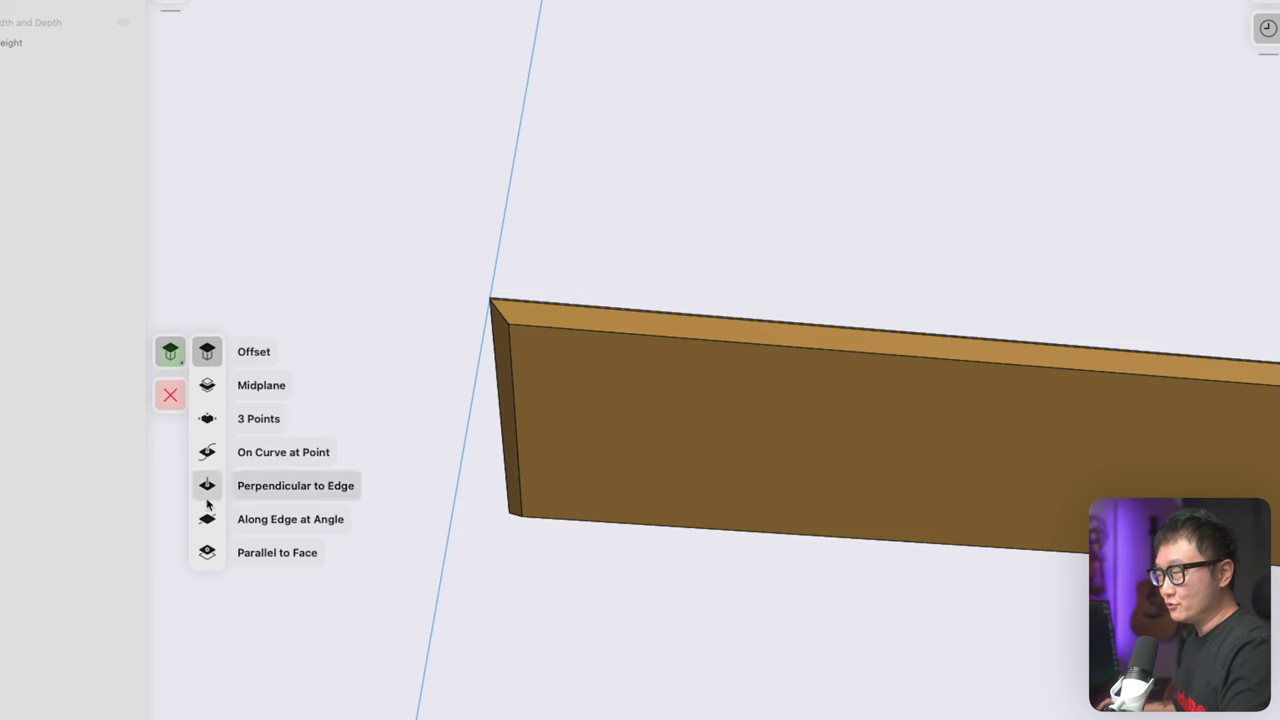
pyautogui.click(204, 557)
pyautogui.moveTo(200, 551)
pyautogui.mouseDown(button='right')
pyautogui.moveTo(255, 497)
pyautogui.moveTo(428, 399)
pyautogui.moveTo(449, 369)
pyautogui.moveTo(444, 338)
pyautogui.moveTo(443, 368)
pyautogui.mouseUp(button='right')
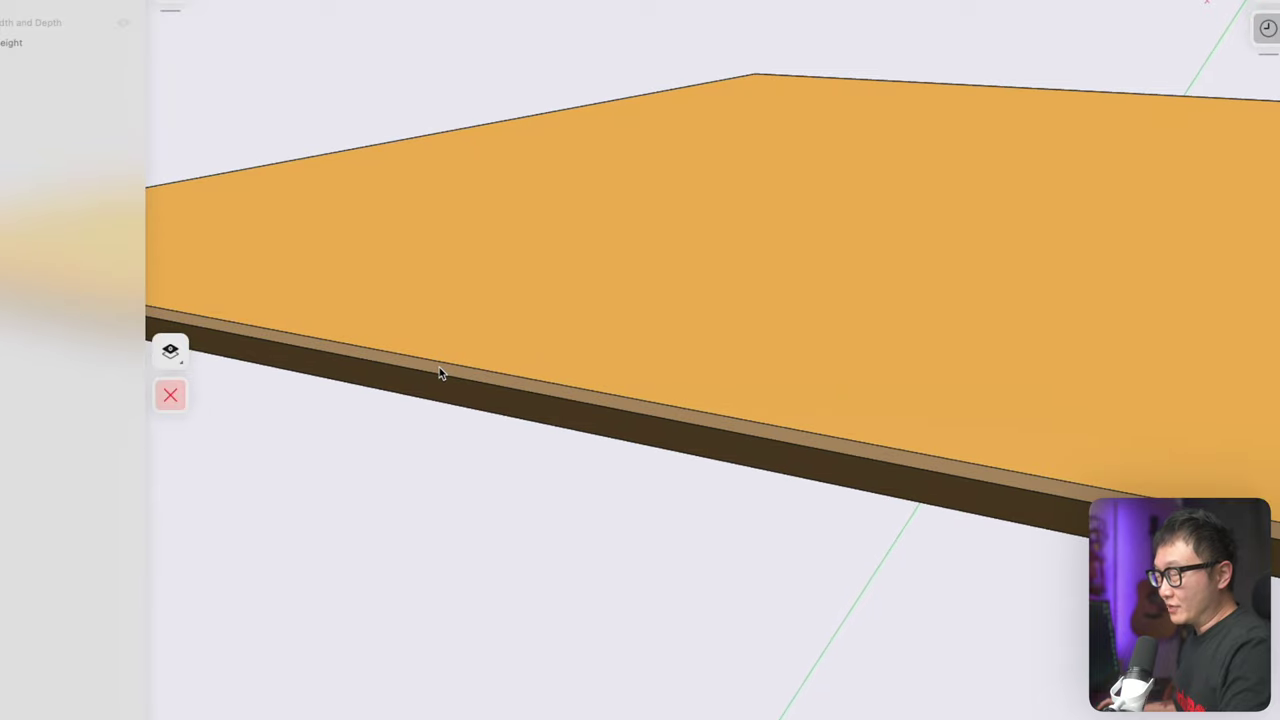
pyautogui.click(440, 368)
pyautogui.click(169, 333)
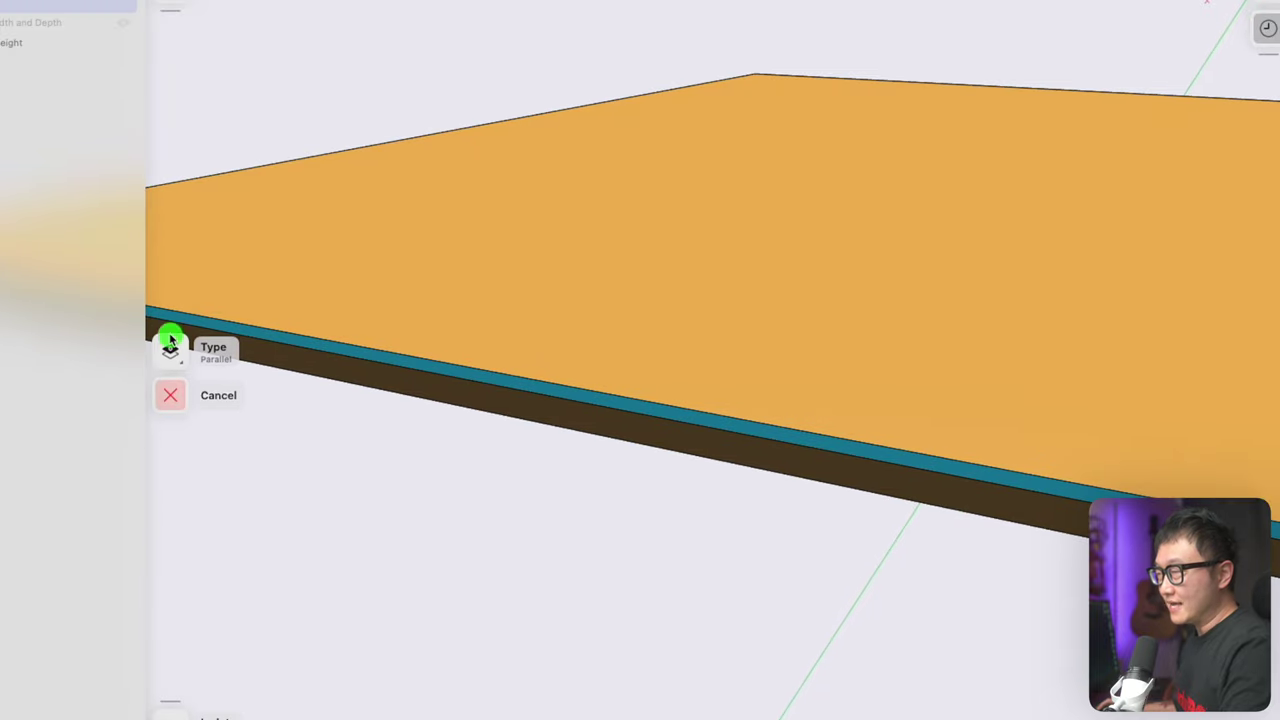
pyautogui.moveTo(225, 372); pyautogui.dragTo(253, 402, button='right')
pyautogui.scroll(-5, 252, 407)
pyautogui.click(361, 477)
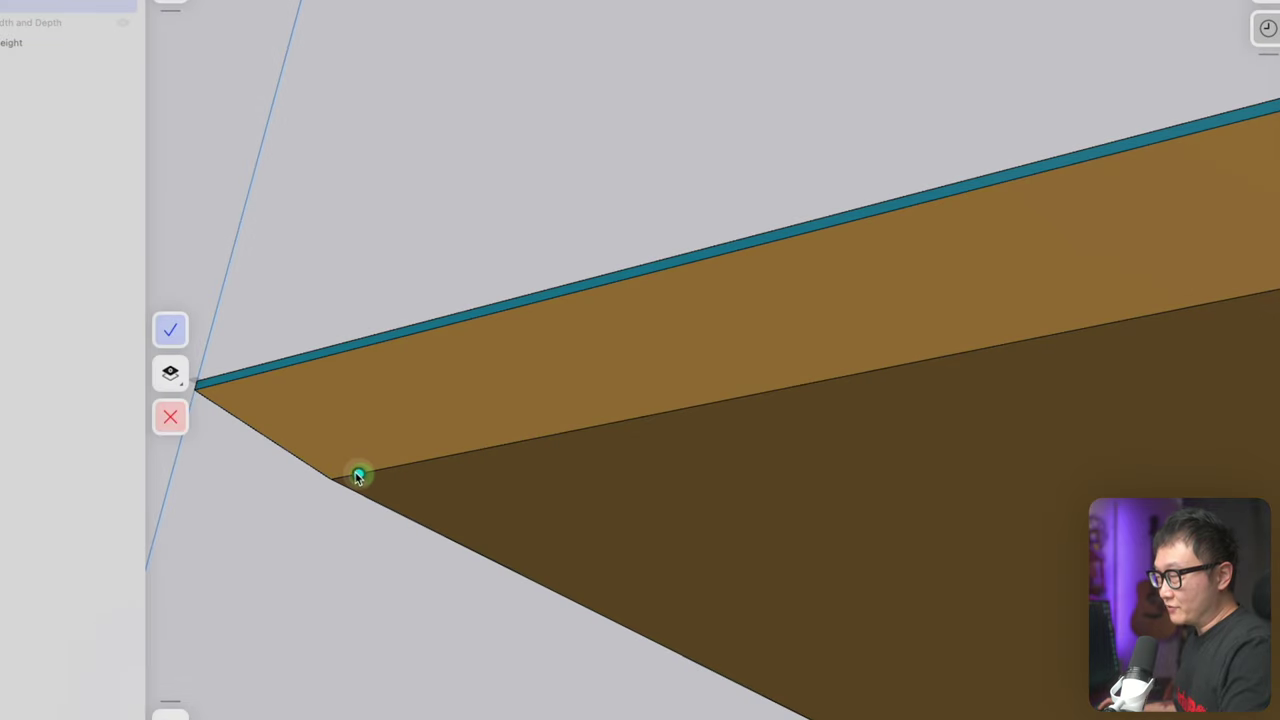
pyautogui.scroll(-8, 358, 476)
pyautogui.moveTo(373, 353); pyautogui.dragTo(329, 348)
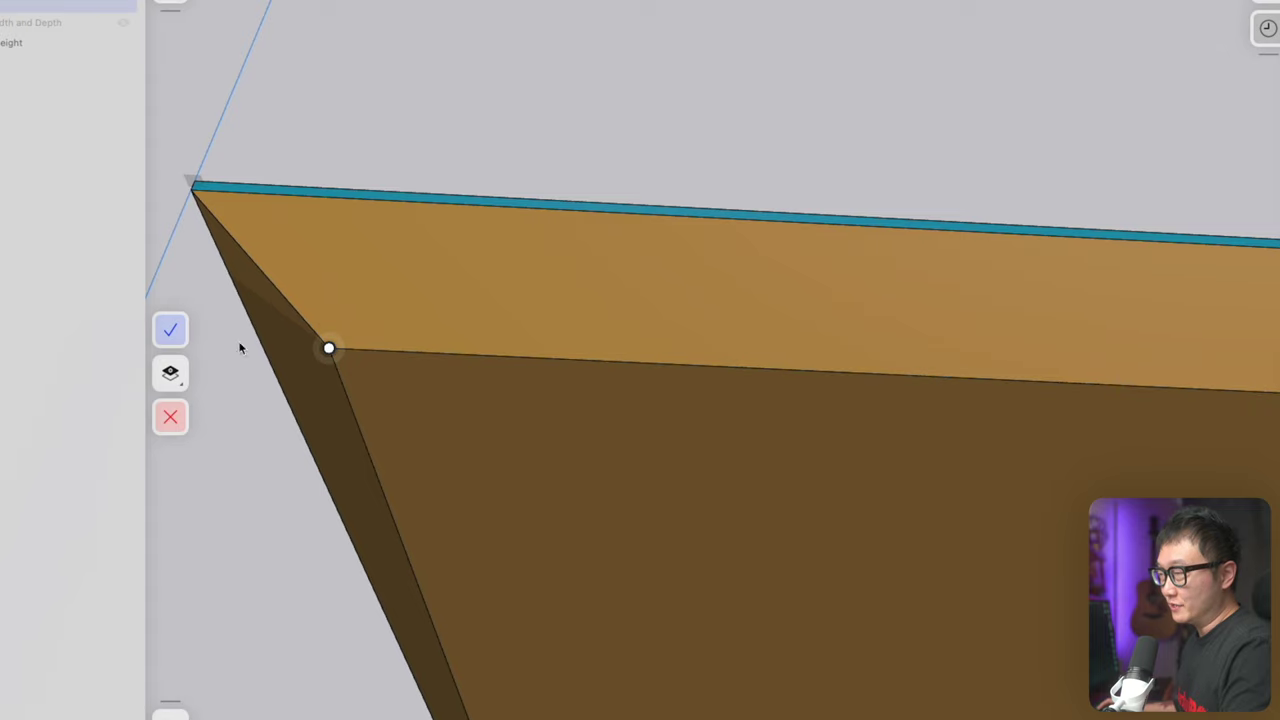
pyautogui.click(167, 336)
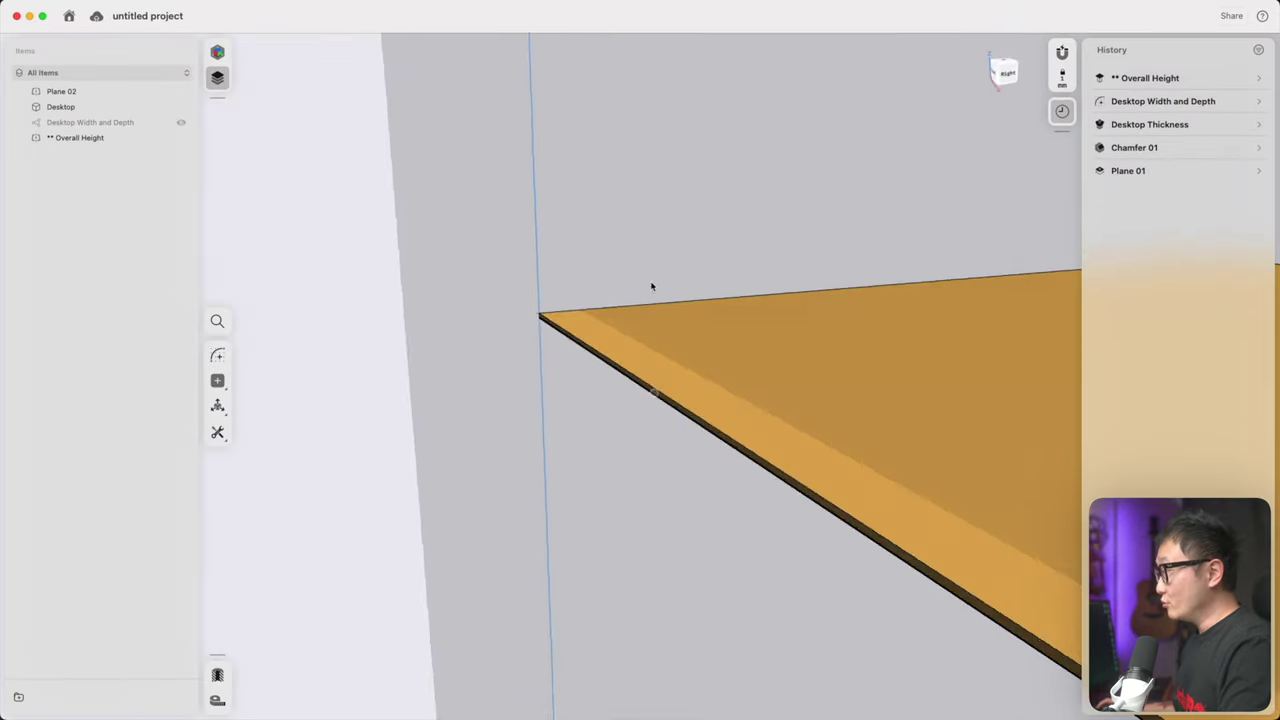
# Step: Try an inward distance of about 130 mm for Chamfer 01 and undo the change
pyautogui.click(1134, 147)
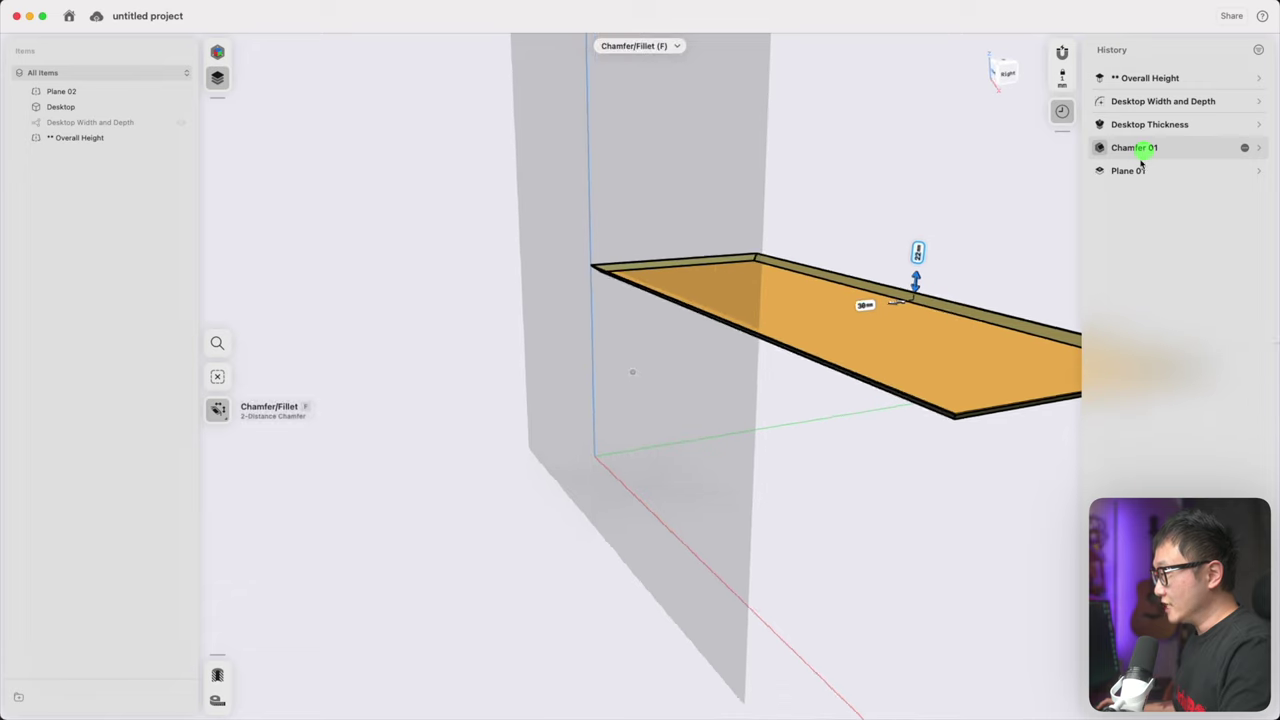
pyautogui.moveTo(863, 292); pyautogui.dragTo(852, 296)
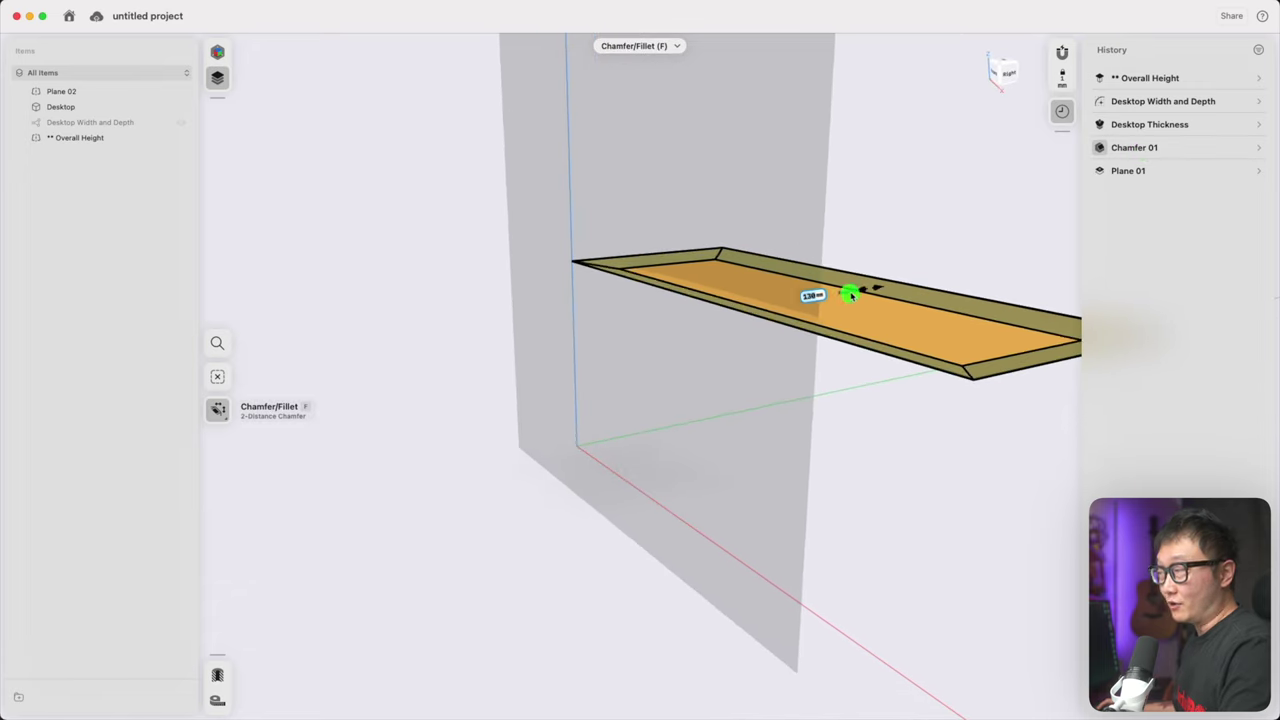
pyautogui.press('super+z')
# Step: Sketch a horizontal line about 369 mm long on the construction plane, starting at the origin and running along the red axis
pyautogui.click(720, 198)
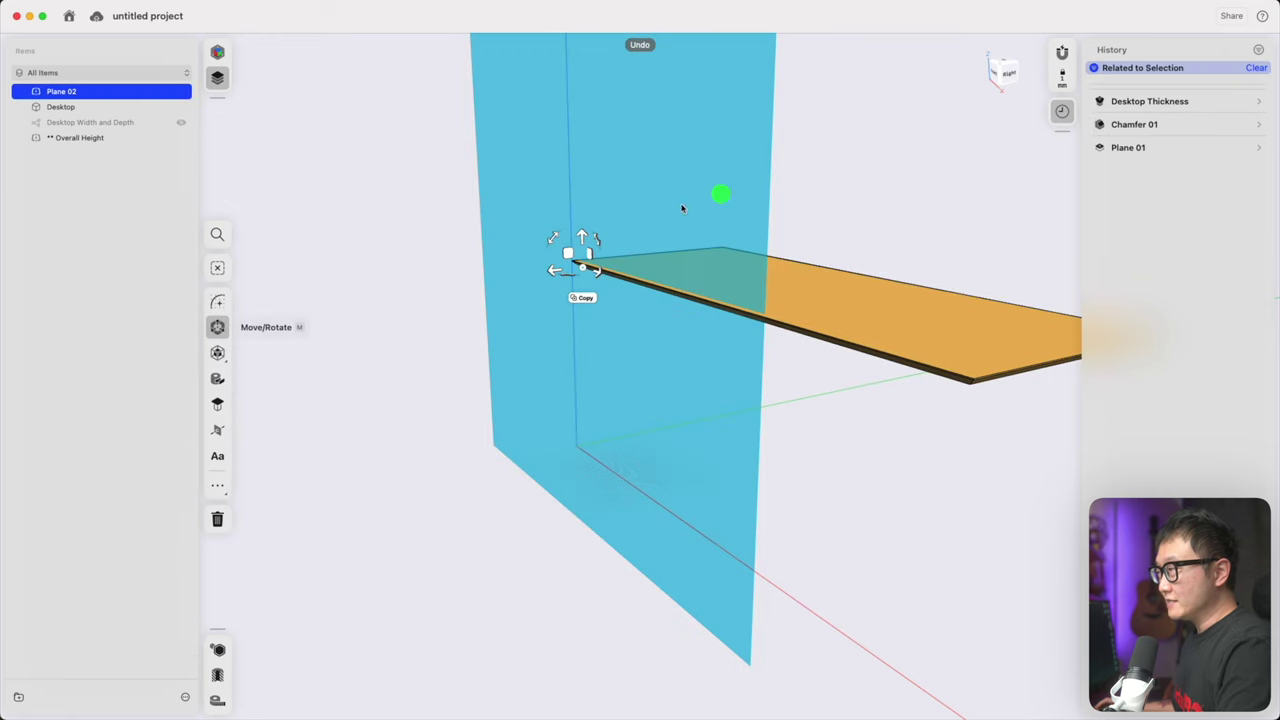
pyautogui.click(217, 300)
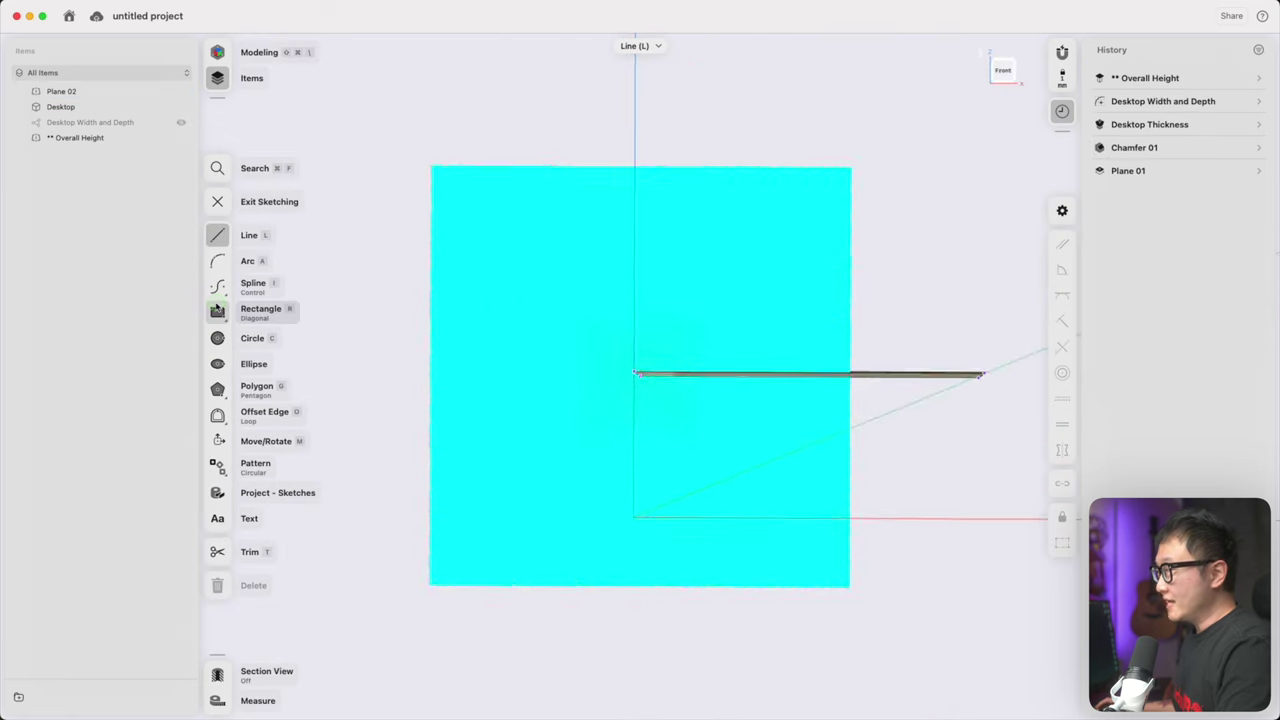
pyautogui.scroll(-5, 186, 317)
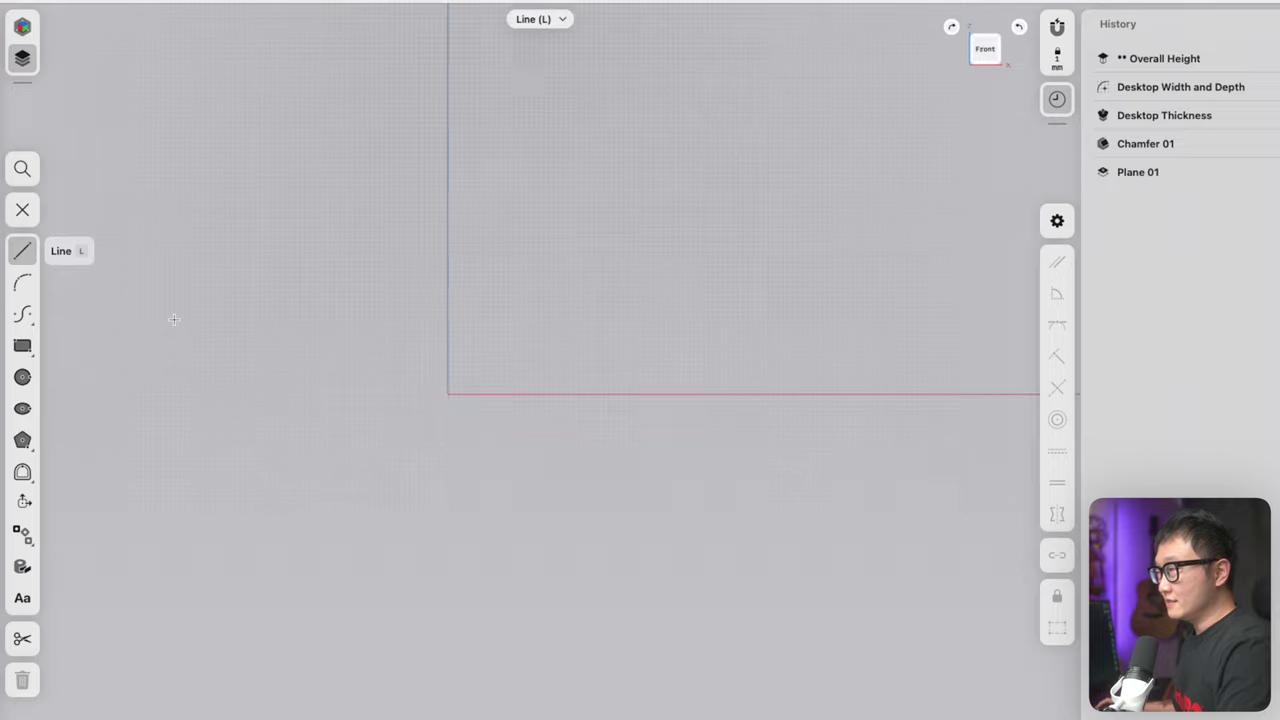
pyautogui.scroll(5, 687, 158)
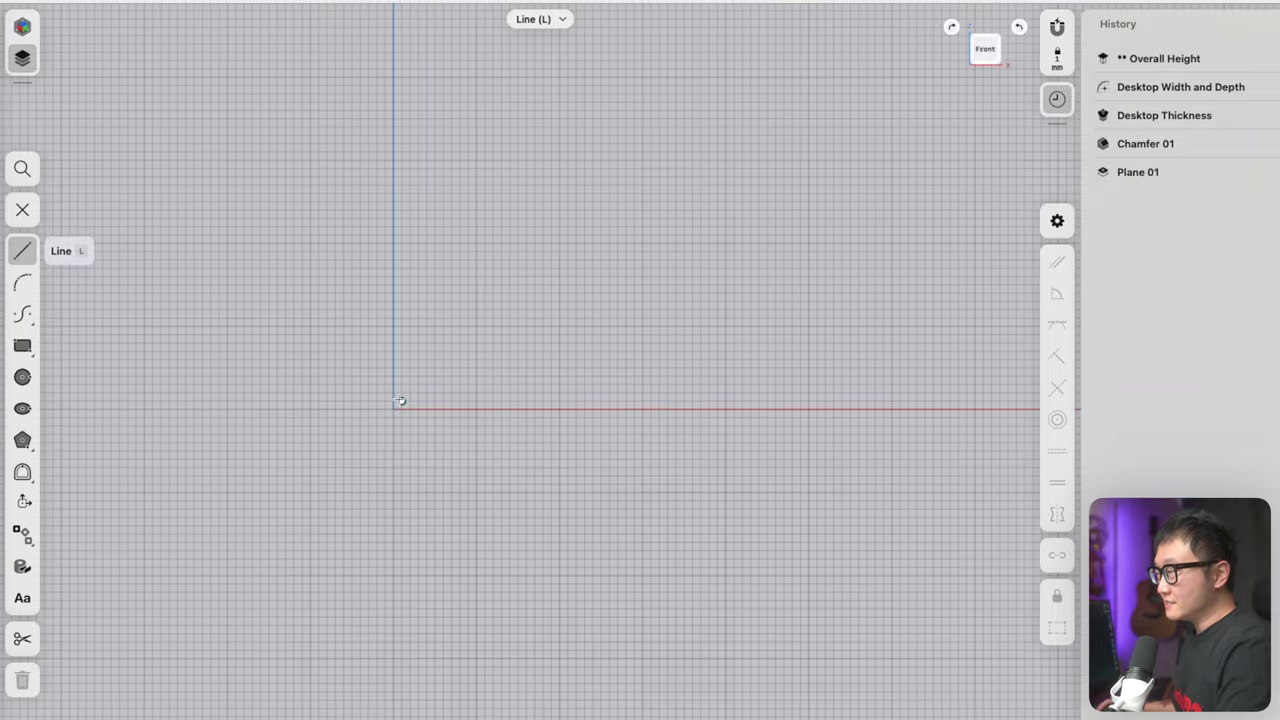
pyautogui.click(395, 409)
pyautogui.scroll(-10, 780, 409)
pyautogui.click(901, 409)
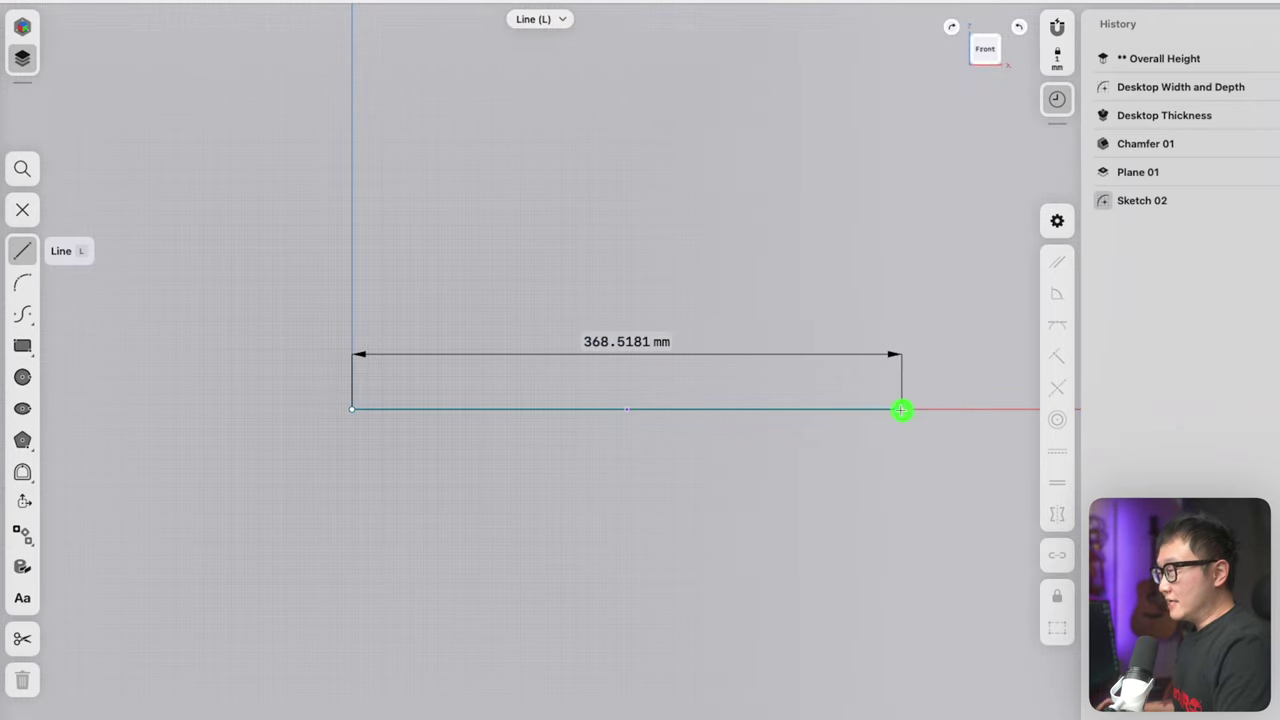
# Step: Convert the horizontal line on the red axis to construction geometry and lock it
pyautogui.press('Escape')
pyautogui.click(876, 411)
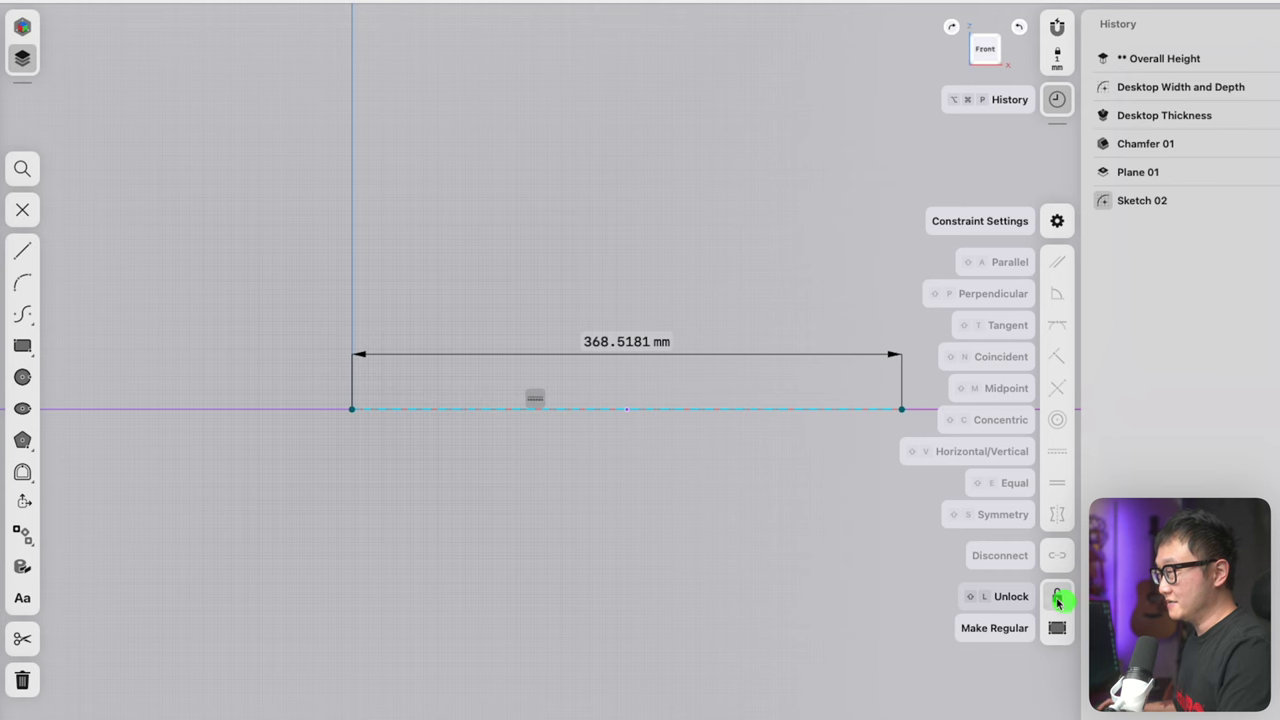
pyautogui.click(816, 535)
# Step: Start the Line tool for sketching at the desktop's chamfered end beside the vertical axis
pyautogui.scroll(10, 573, 357)
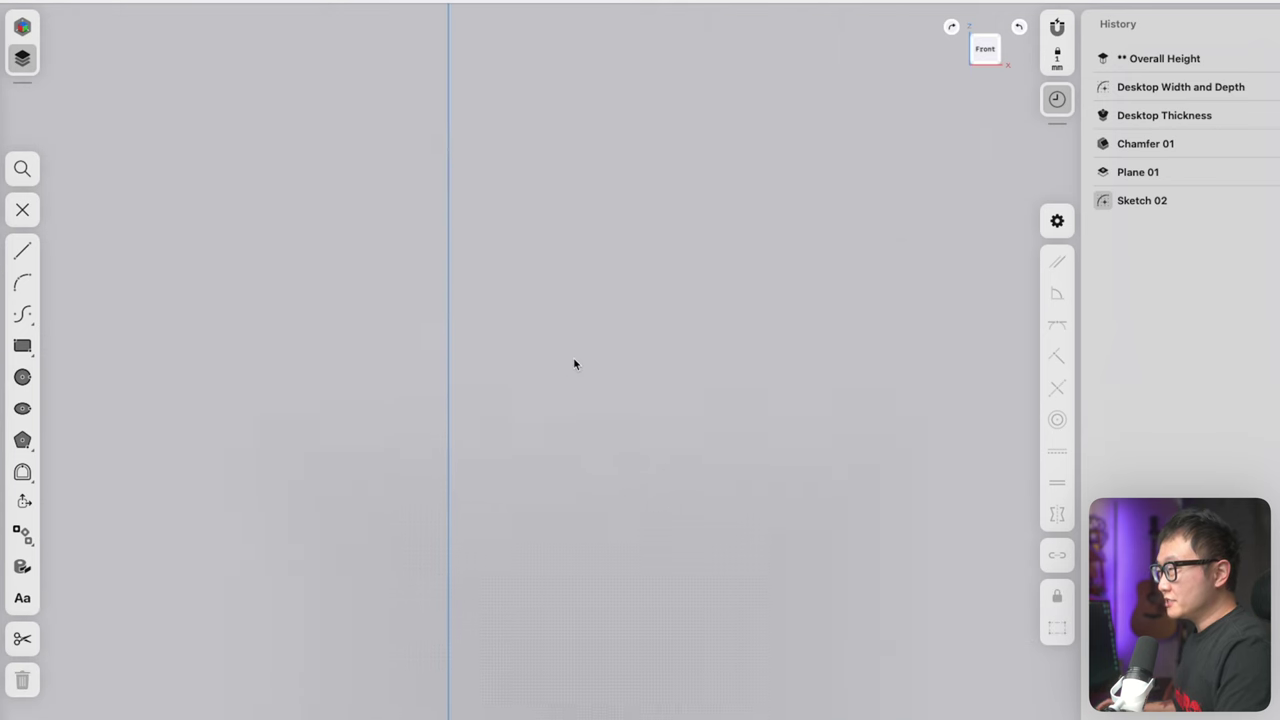
pyautogui.moveTo(515, 340); pyautogui.dragTo(518, 279, button='middle')
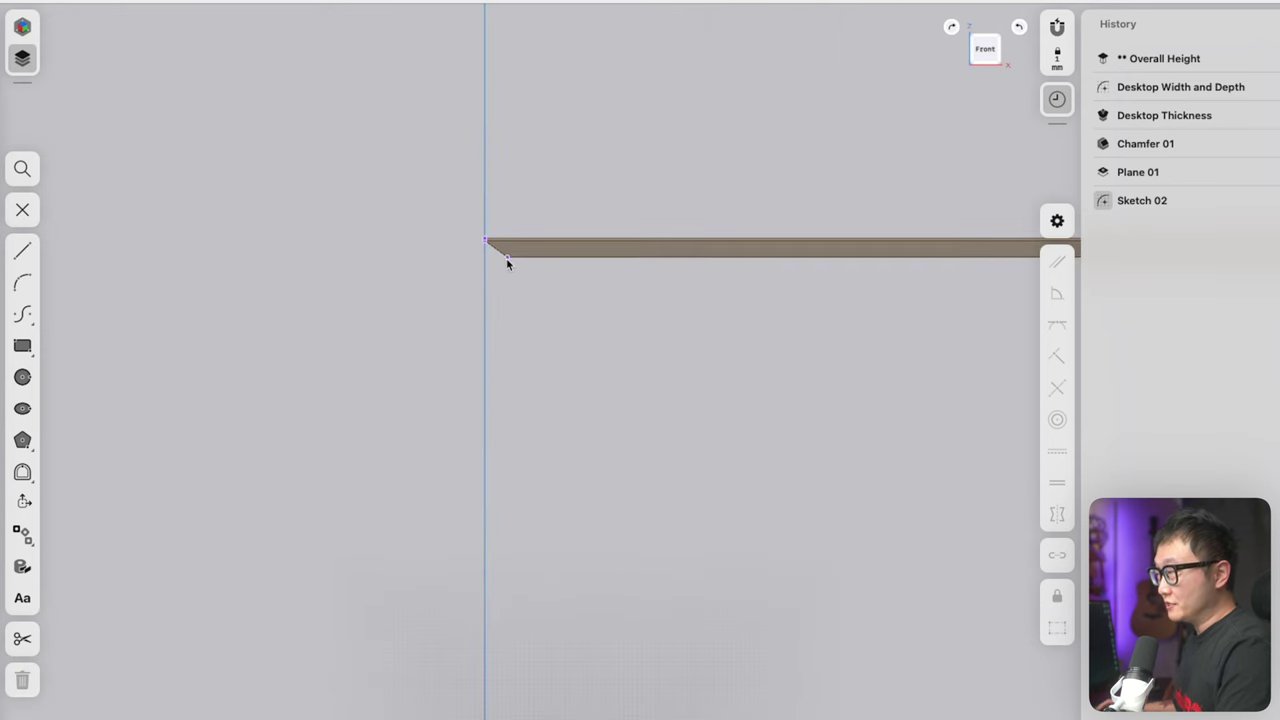
pyautogui.click(22, 251)
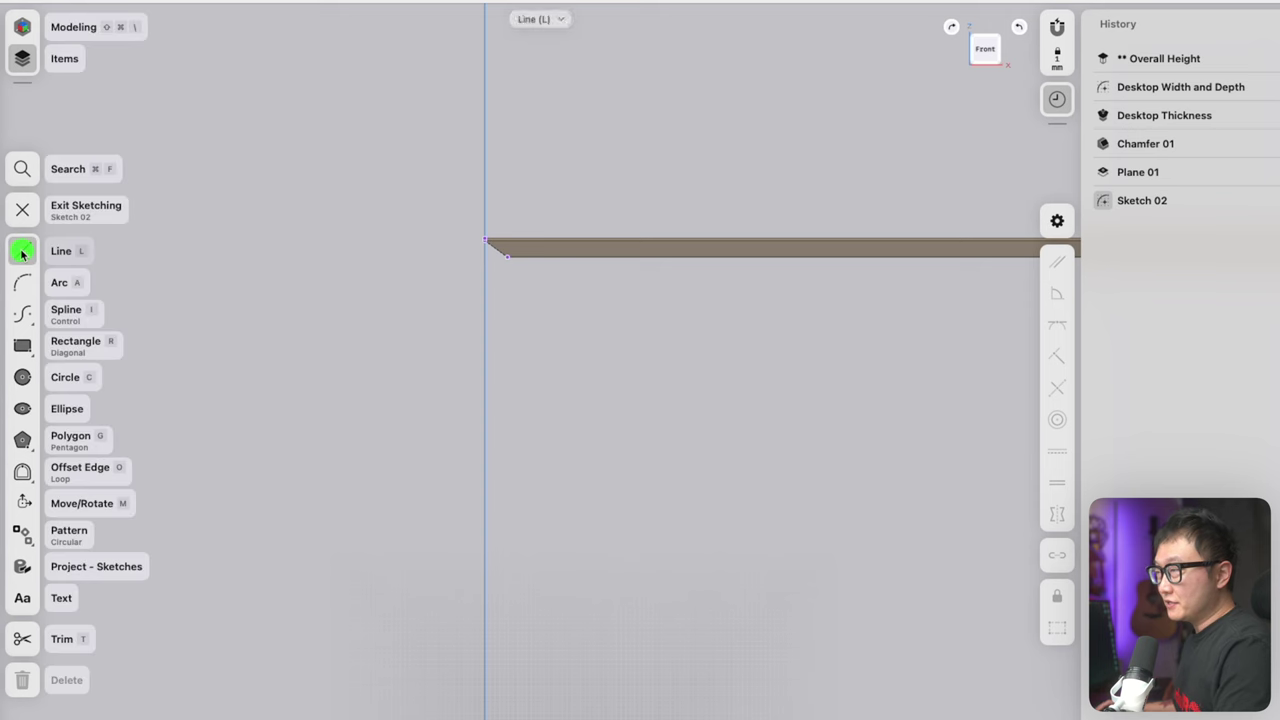